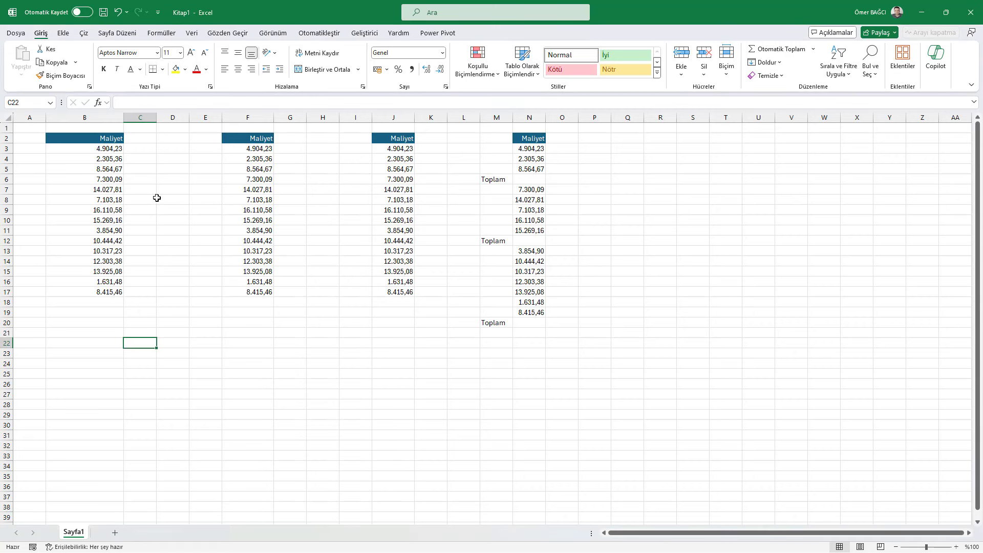
# Look over the Maliyet values in column B and the empty cells beside and below them
pyautogui.click(145, 187)
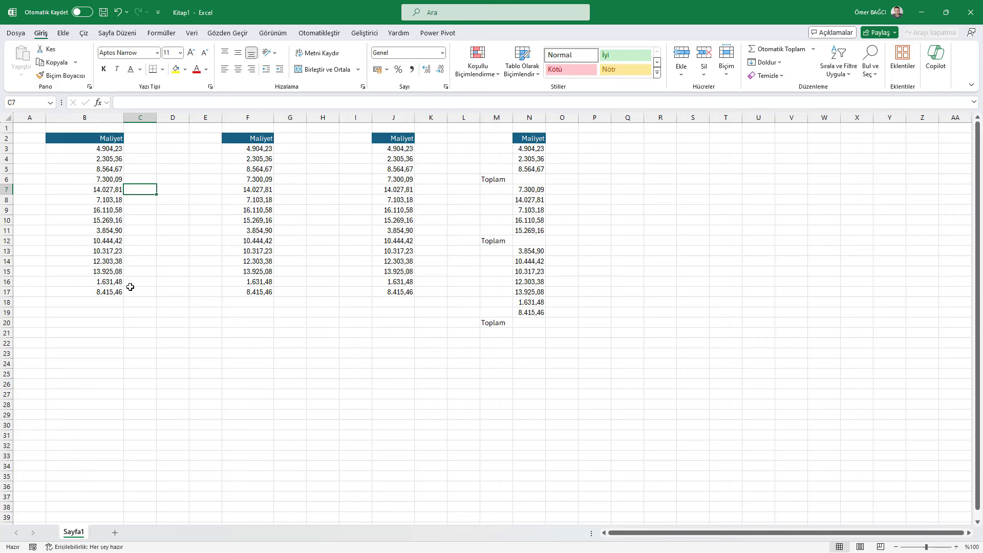
pyautogui.click(105, 149)
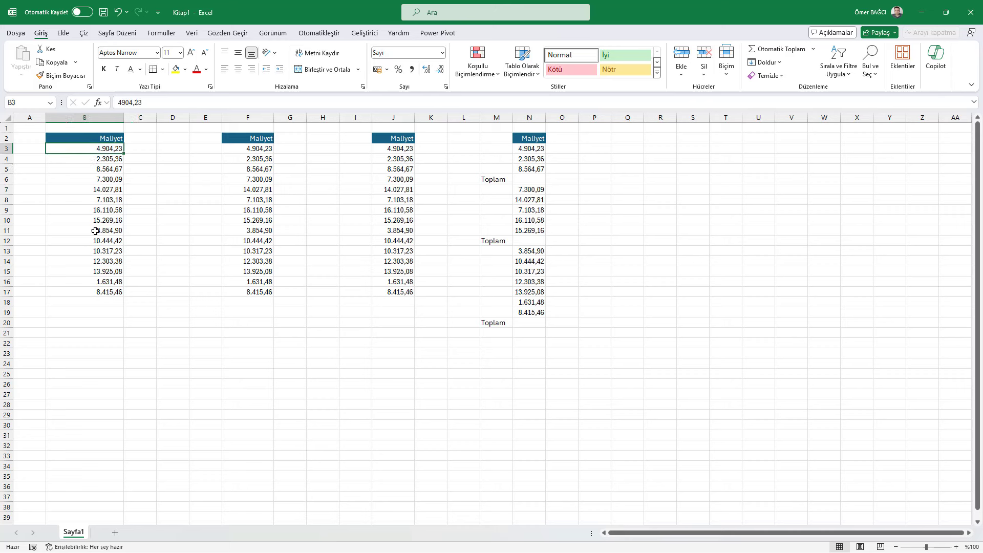
pyautogui.click(96, 294)
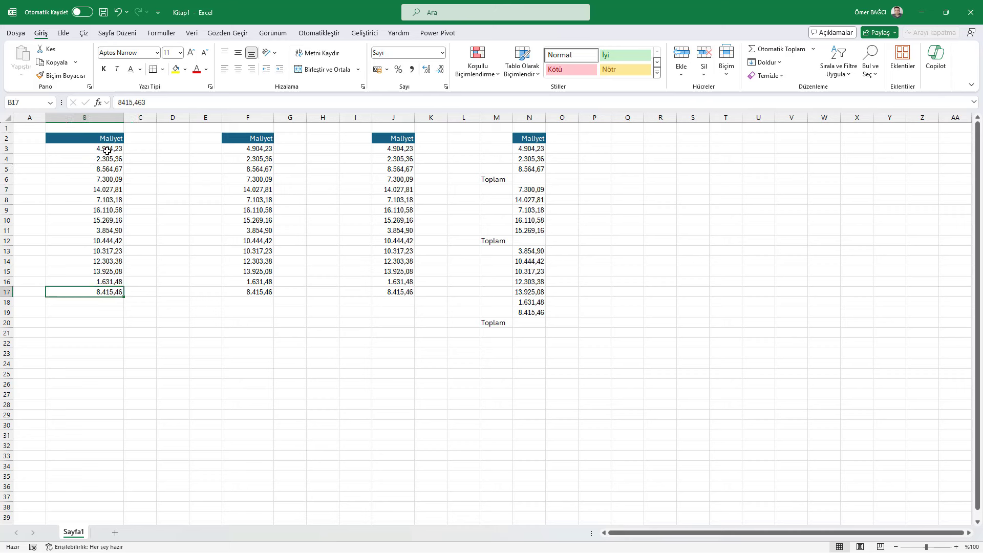
pyautogui.click(78, 151)
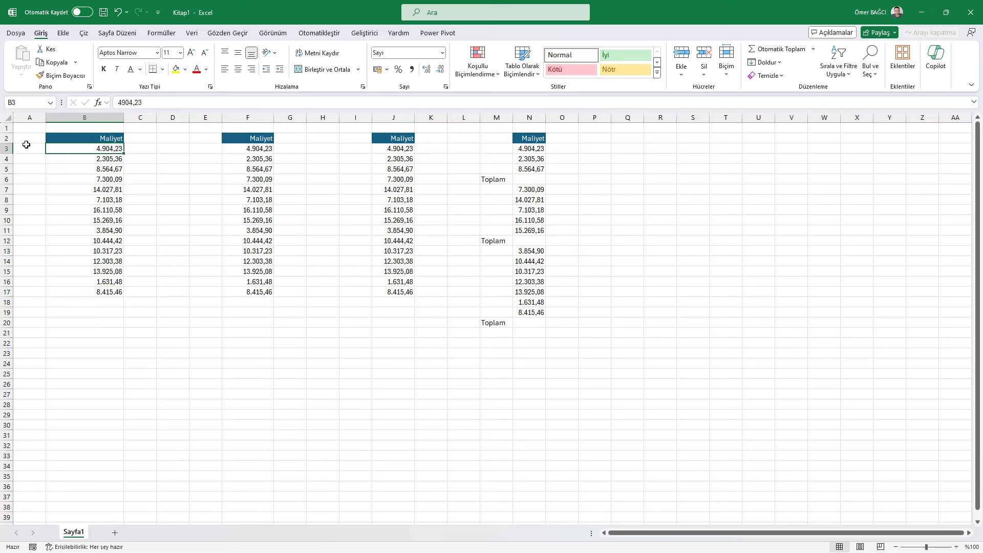
pyautogui.click(148, 148)
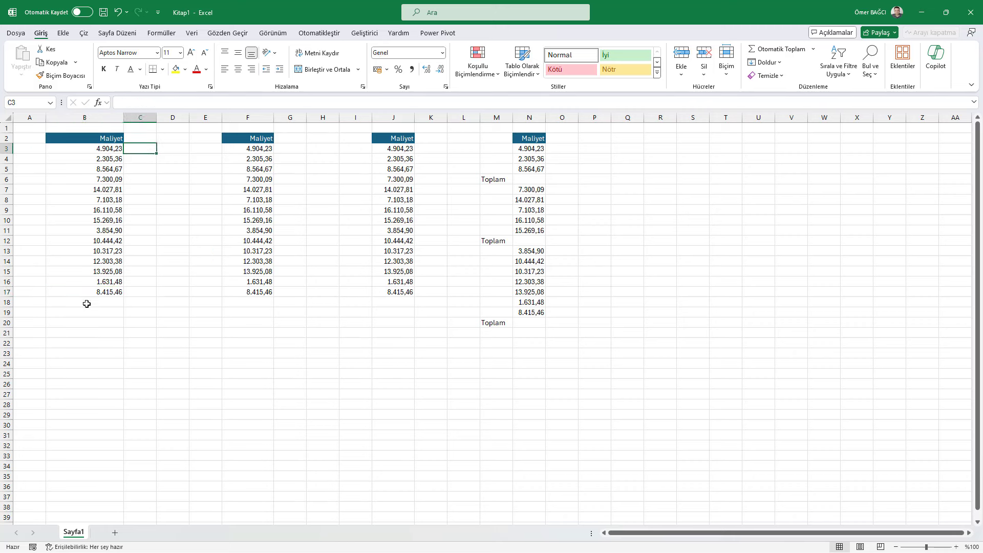
pyautogui.moveTo(147, 148); pyautogui.dragTo(136, 300)
pyautogui.click(134, 254)
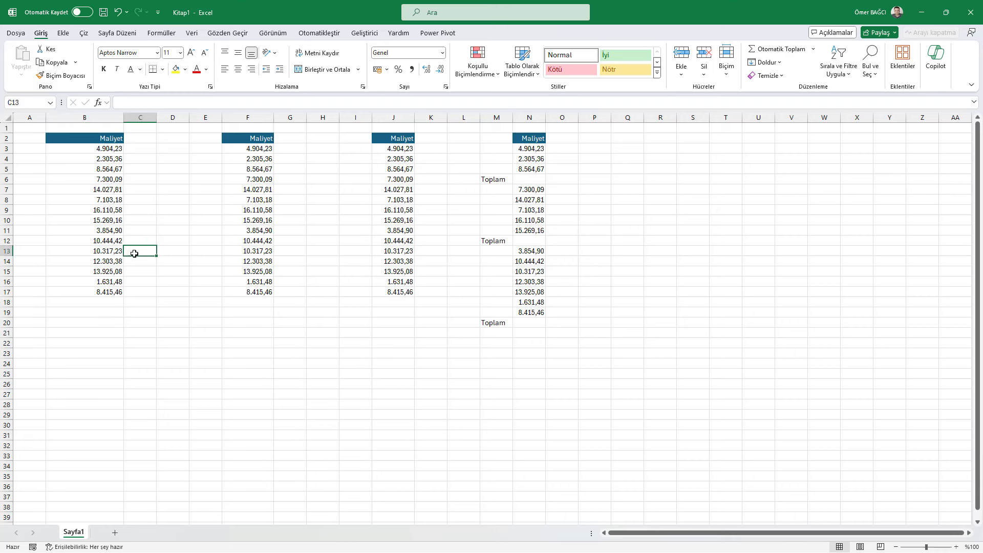
pyautogui.click(117, 148)
pyautogui.click(99, 302)
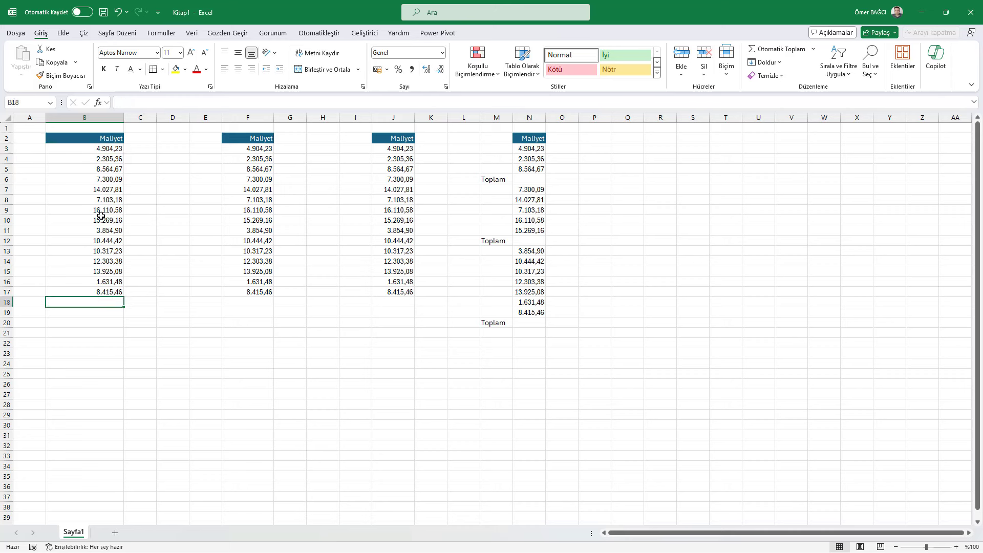
pyautogui.click(104, 155)
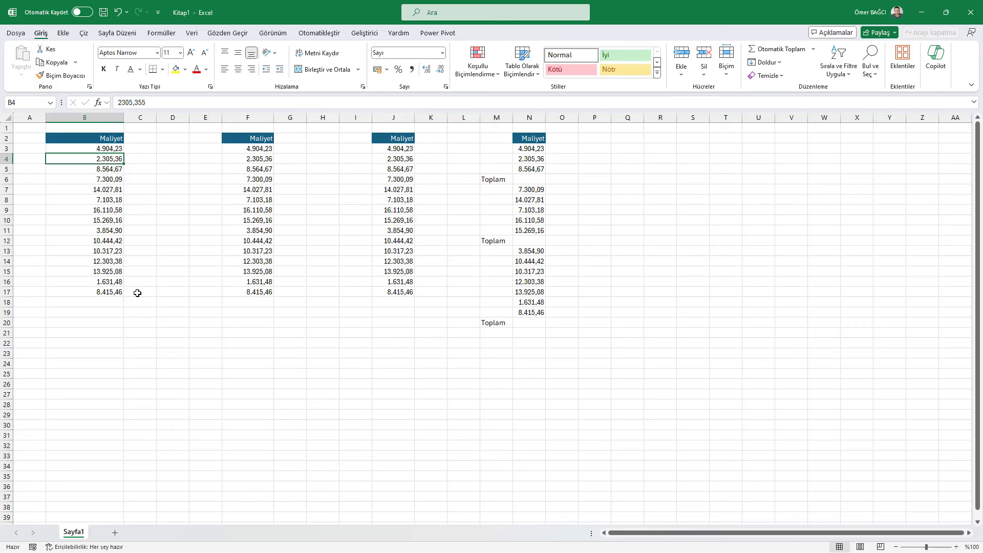
# Sum the Maliyet values into B18 with AutoSum, giving 136.477,02
pyautogui.click(108, 304)
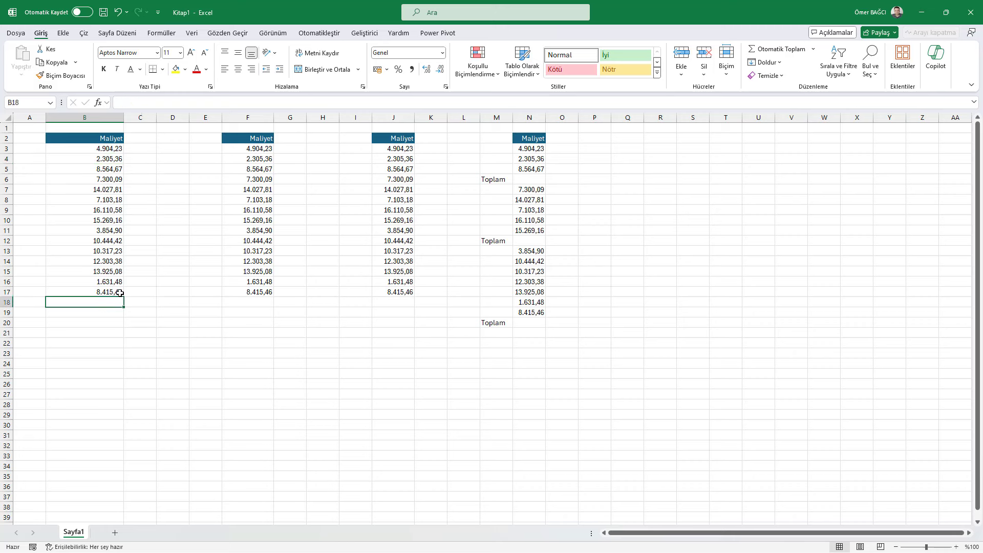
pyautogui.click(142, 244)
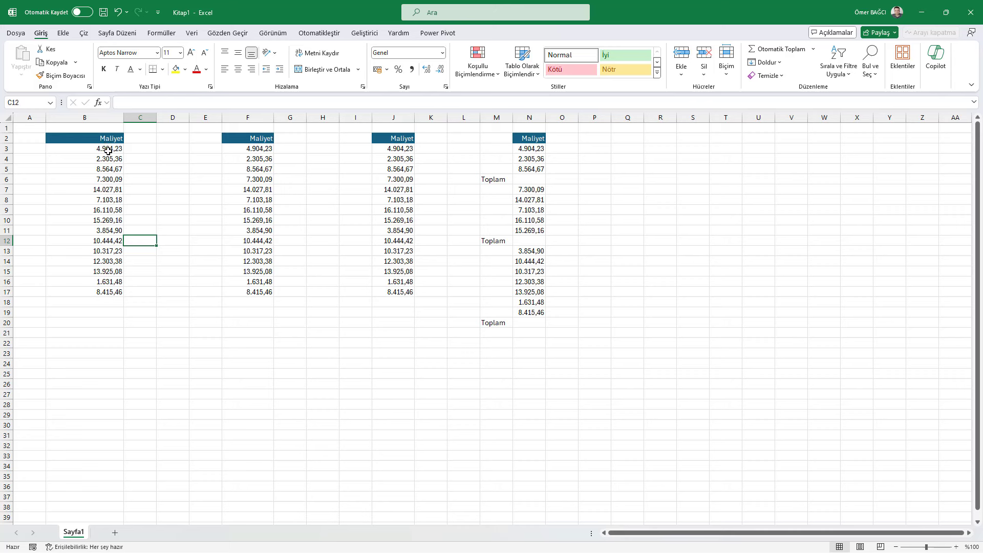
pyautogui.click(140, 148)
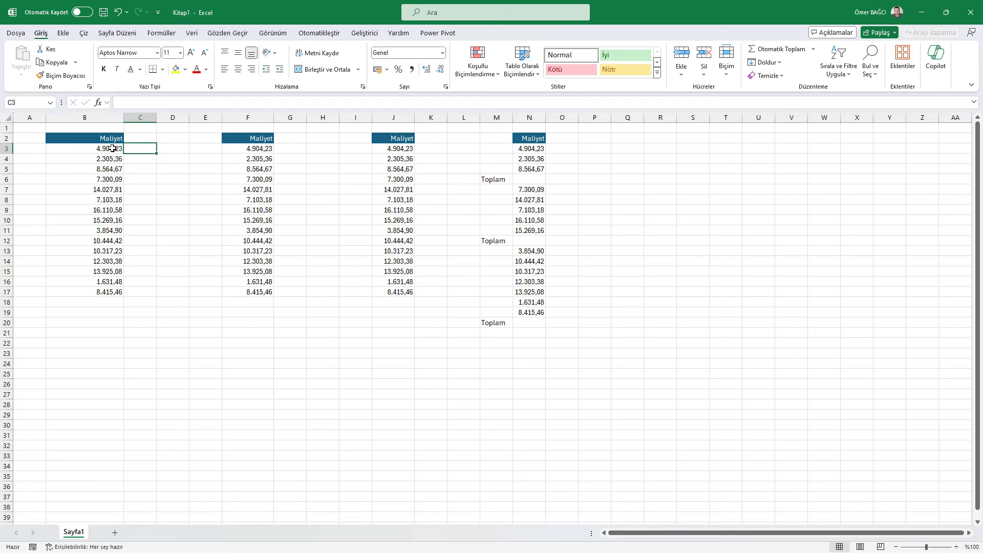
pyautogui.moveTo(113, 148); pyautogui.dragTo(115, 293)
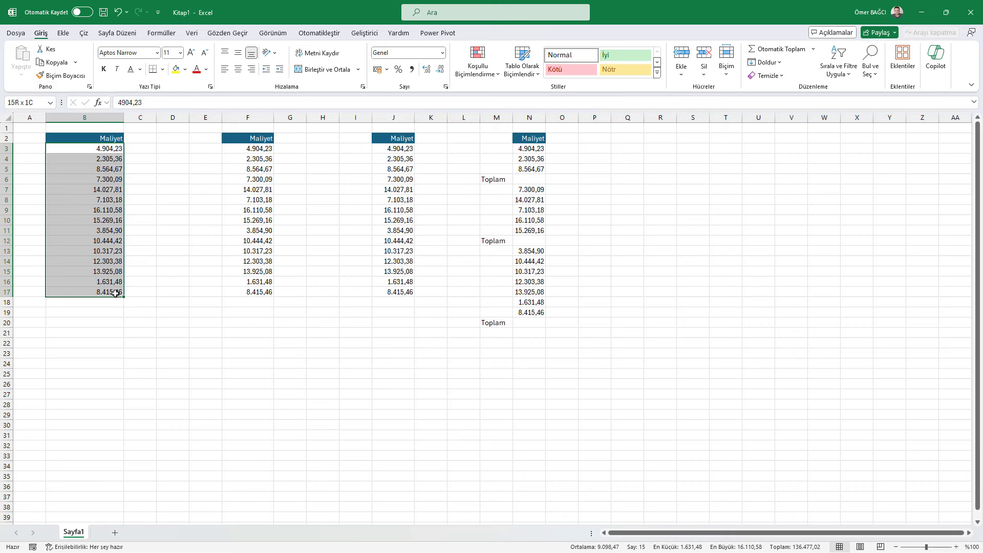
pyautogui.click(777, 51)
# Enter =B3/$B$18 in C3 and fill it down to C18
pyautogui.click(134, 147)
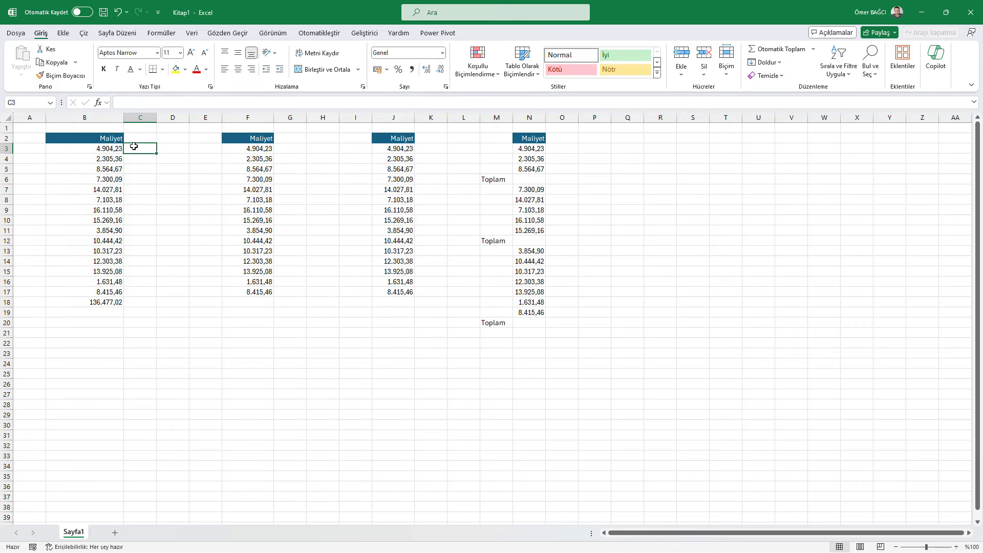
pyautogui.write('=')
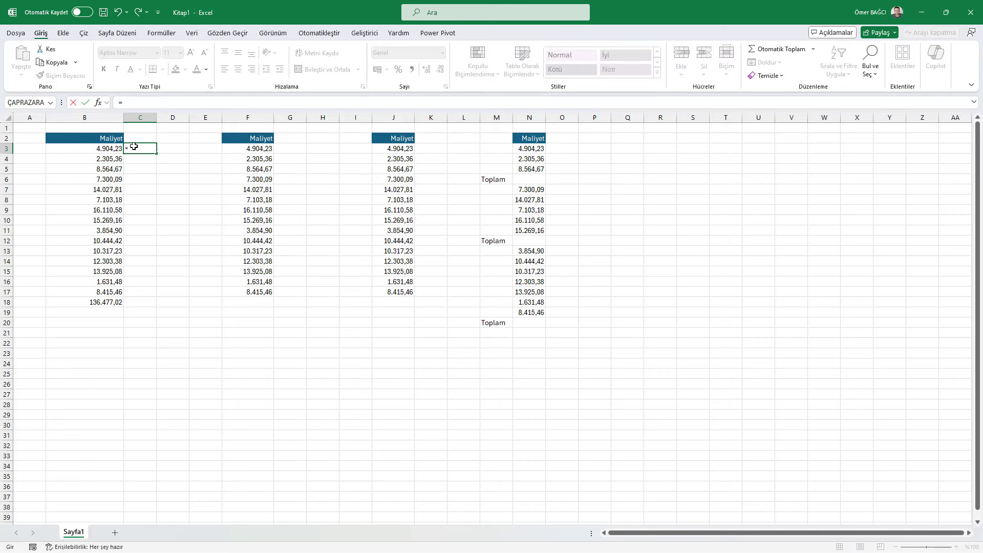
pyautogui.press('Left')
pyautogui.write('/')
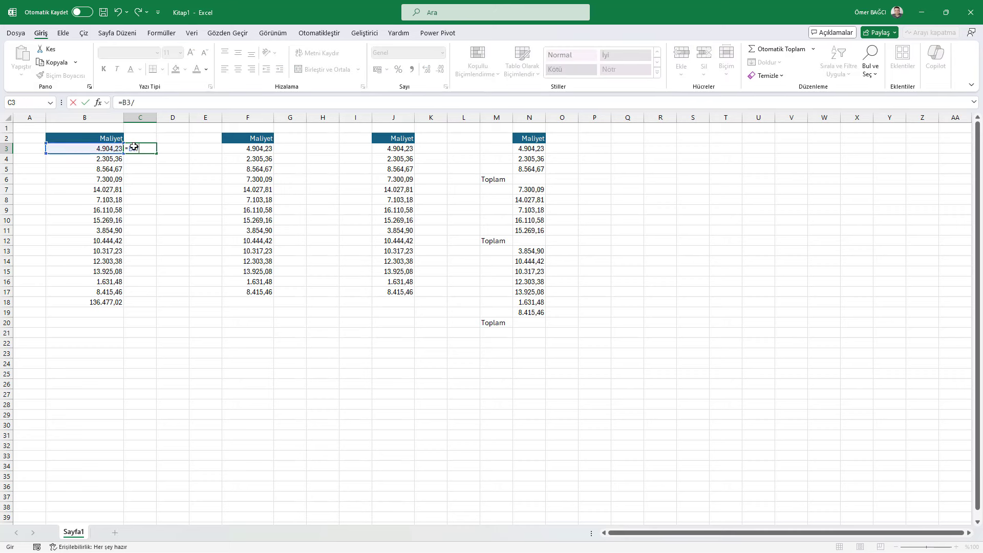
pyautogui.click(103, 302)
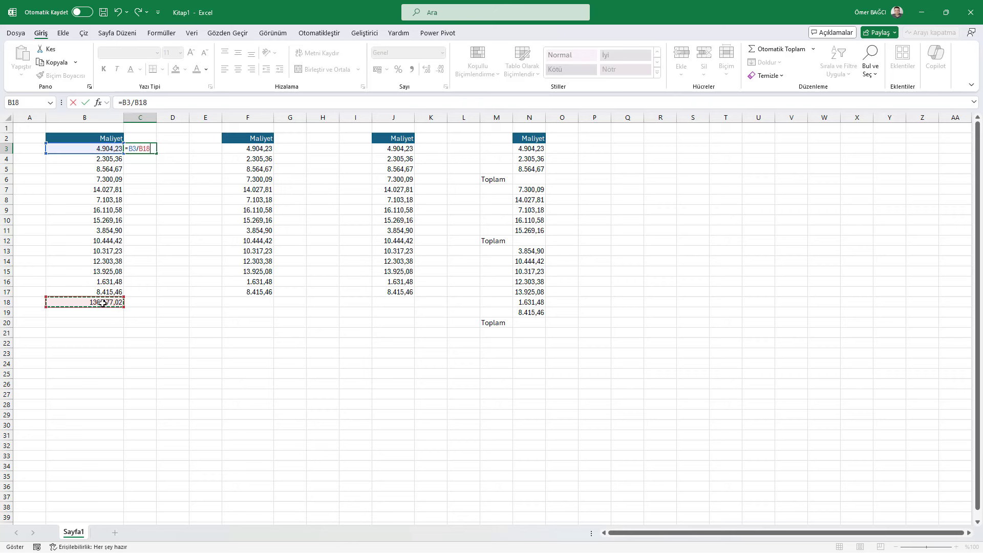
pyautogui.press('F4')
pyautogui.press('Return')
pyautogui.click(149, 146)
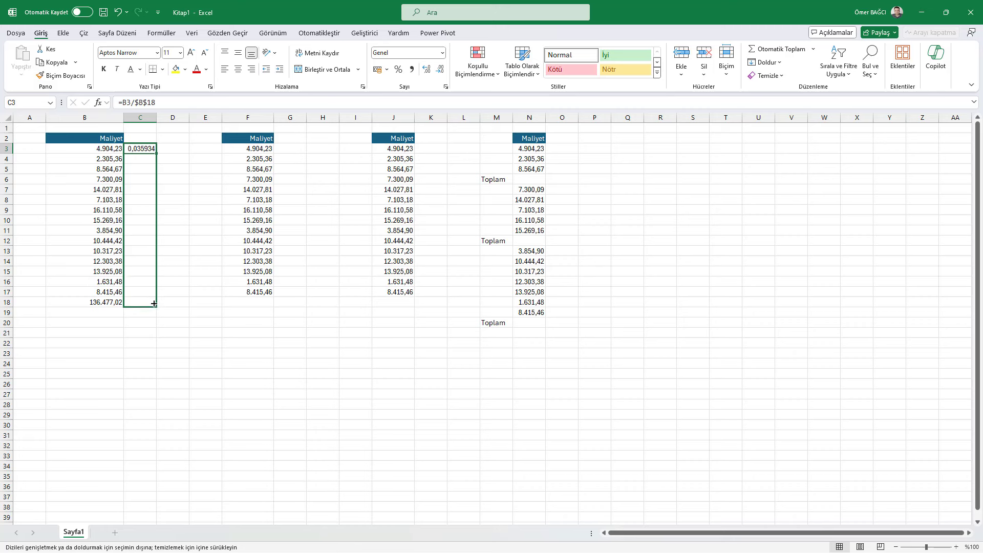
pyautogui.moveTo(158, 153); pyautogui.dragTo(156, 305)
# Format C3:C18 as Yüzde percentages with two decimals, so C18 shows 100,00%
pyautogui.click(442, 52)
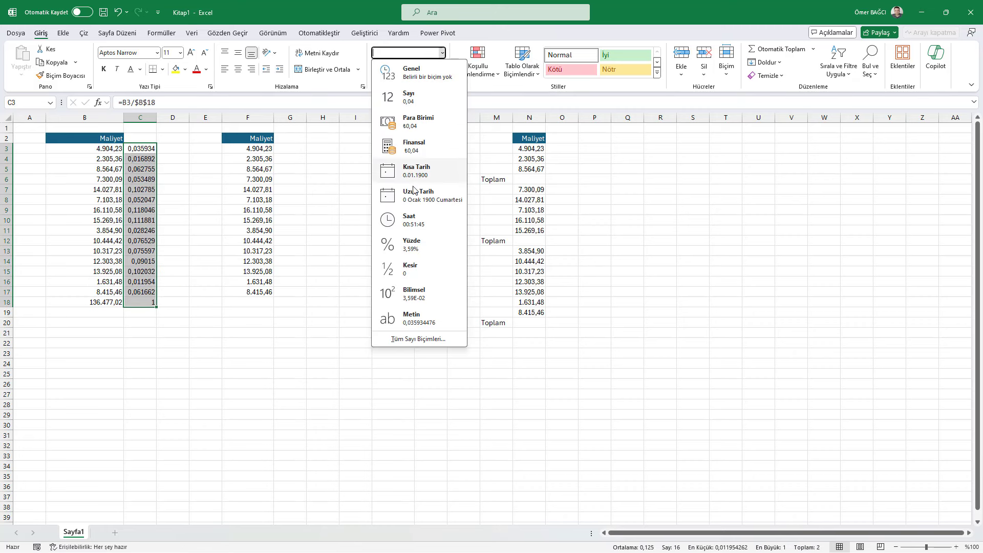
pyautogui.click(417, 254)
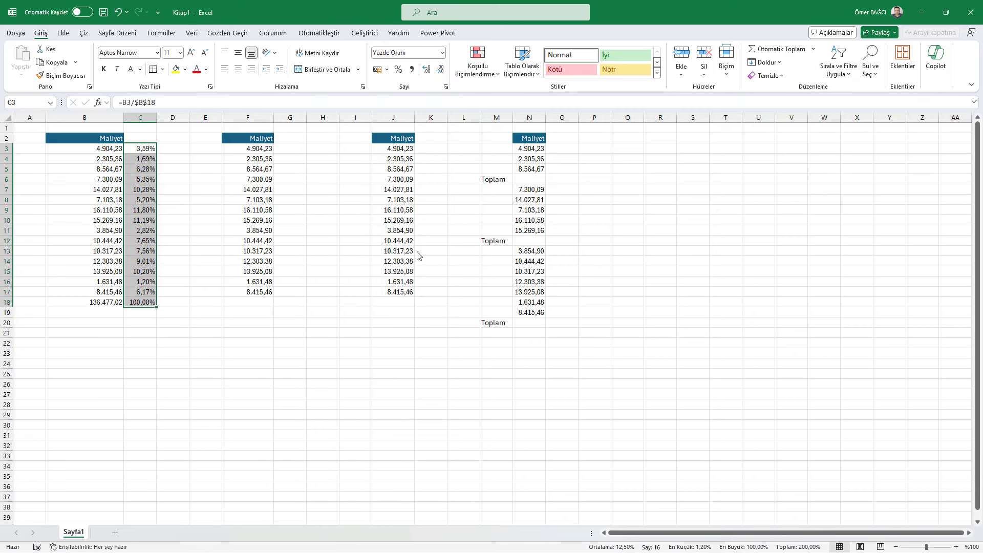
pyautogui.click(398, 71)
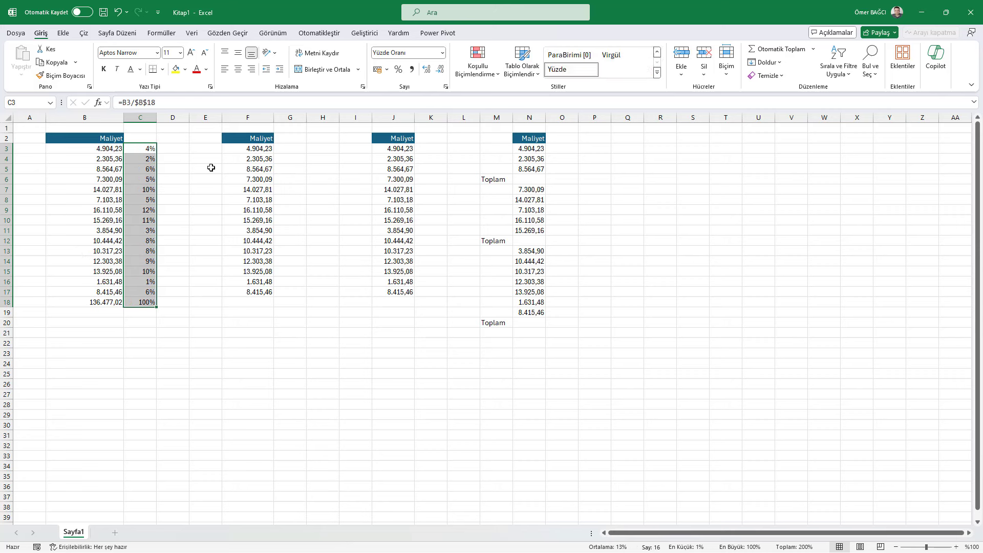
pyautogui.click(432, 69)
pyautogui.click(432, 69)
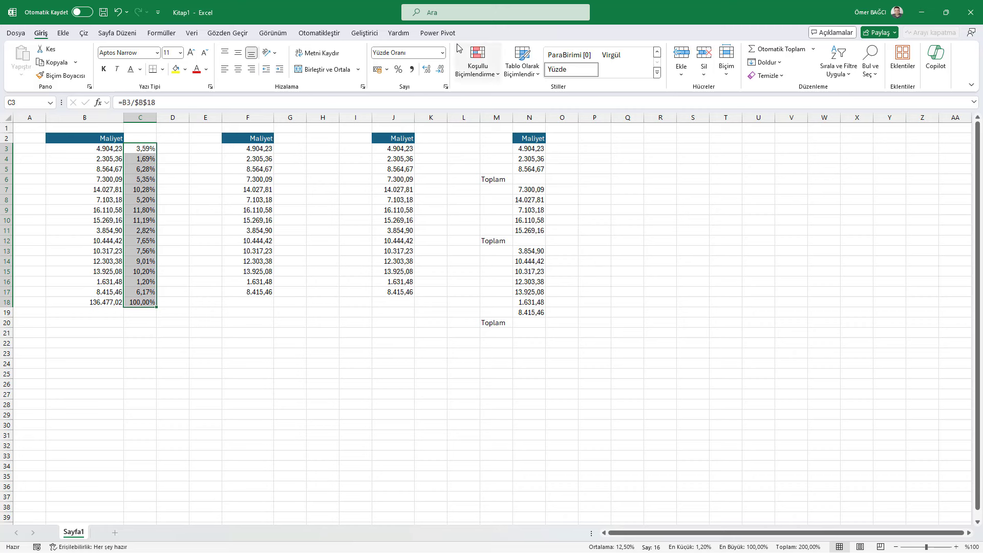
pyautogui.click(442, 53)
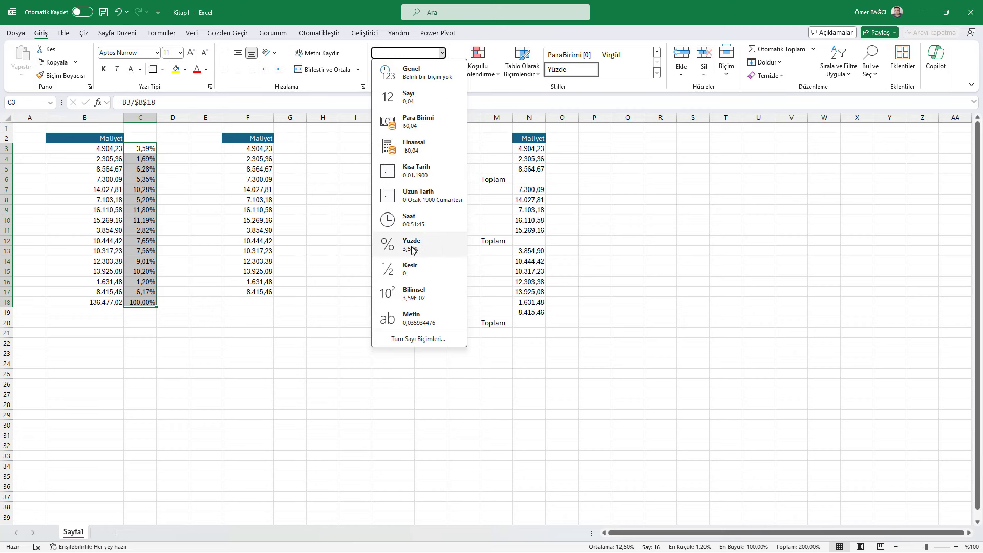
pyautogui.click(413, 246)
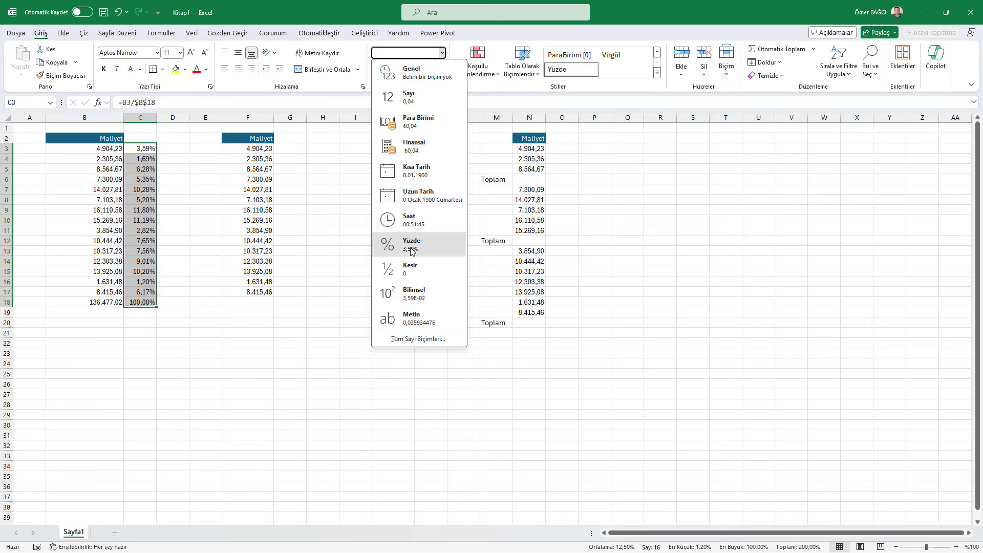
pyautogui.click(128, 301)
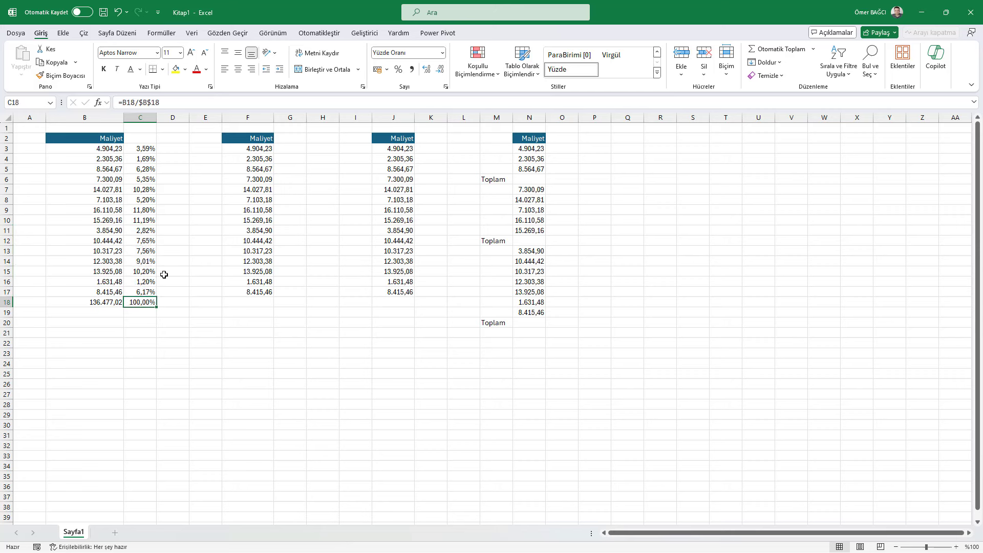
# Select F3:F17 and try the Quick Analysis Toplamlar > % Toplam option
pyautogui.click(286, 147)
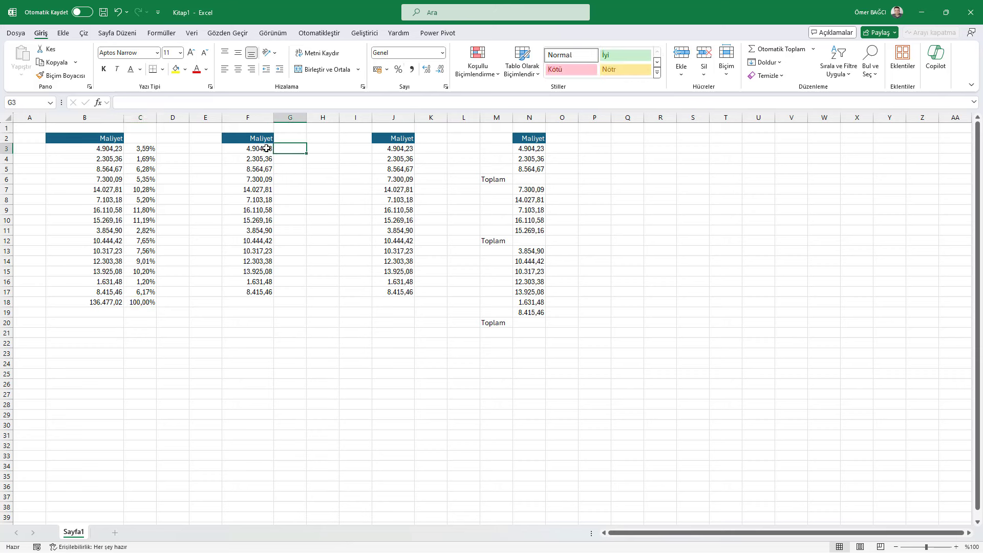
pyautogui.moveTo(265, 149); pyautogui.dragTo(255, 295)
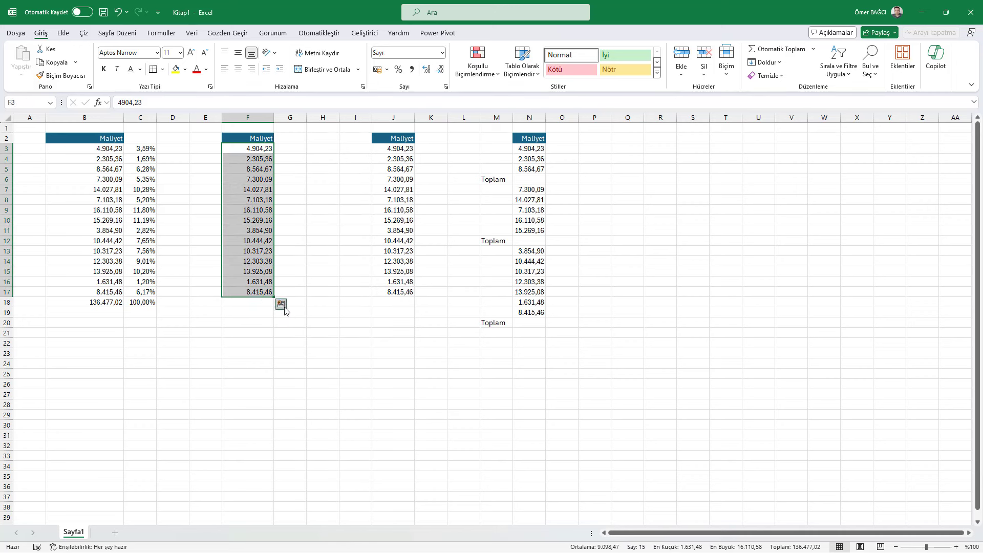
pyautogui.click(281, 304)
pyautogui.click(256, 330)
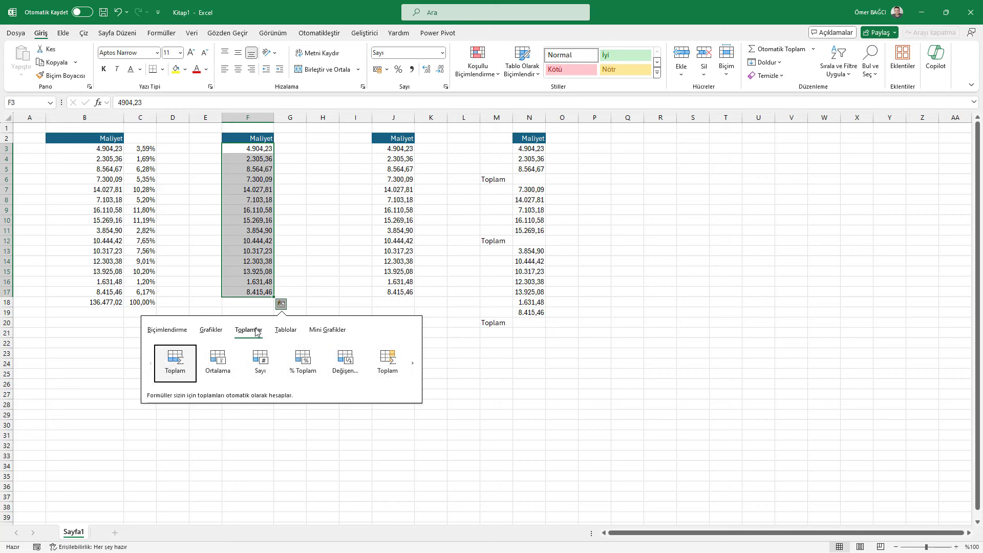
pyautogui.click(413, 368)
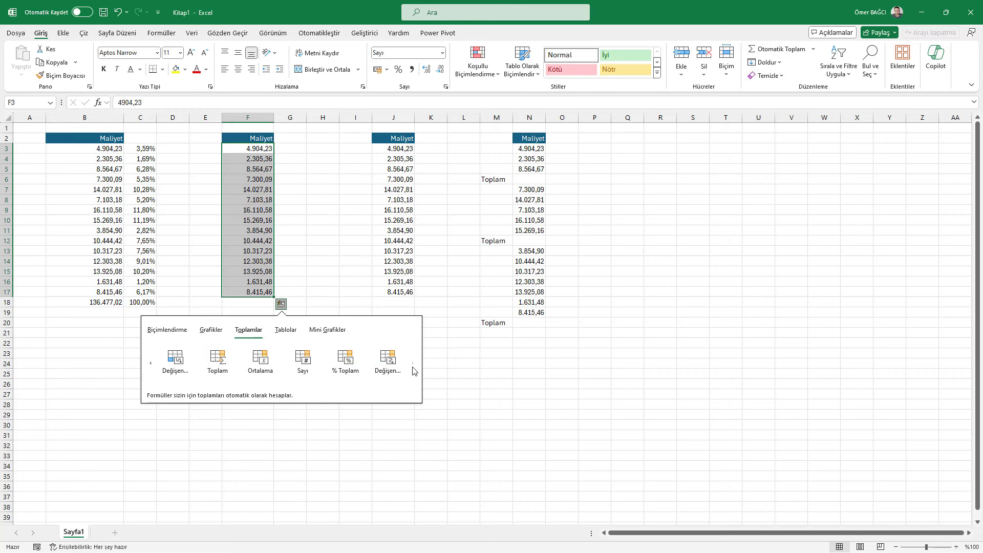
pyautogui.click(348, 363)
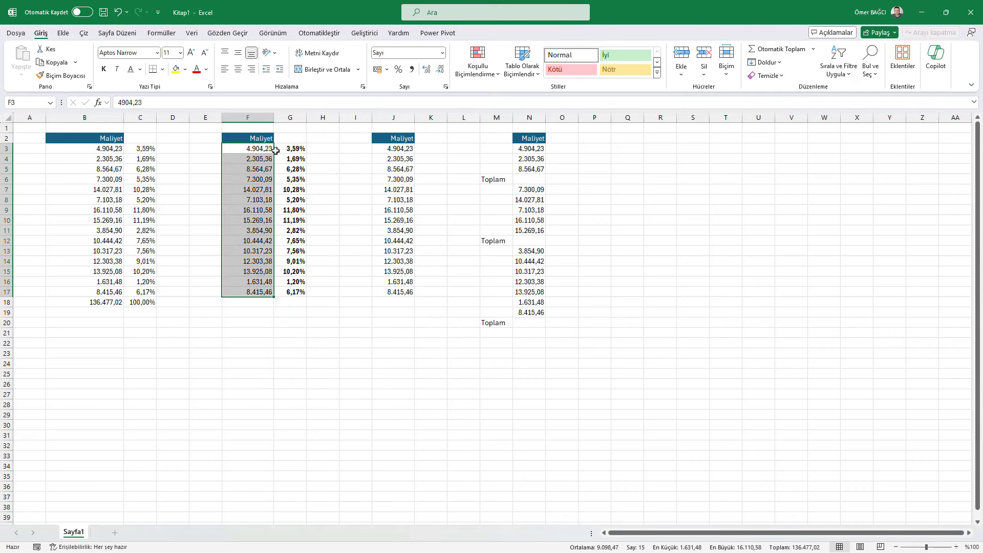
# Reapply % Toplam to F3:F17 and confirm replacing column G's existing data
pyautogui.moveTo(252, 150); pyautogui.dragTo(251, 292)
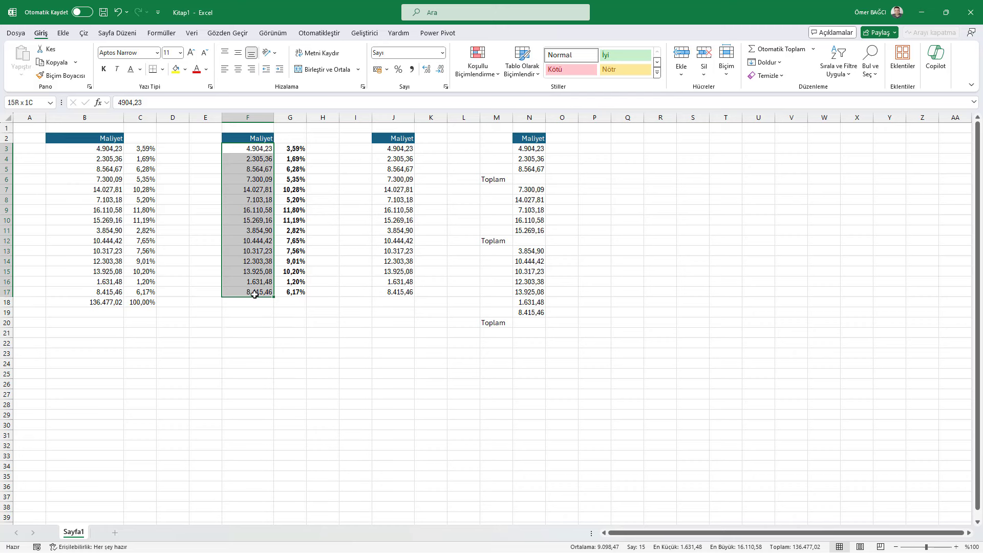
pyautogui.click(281, 304)
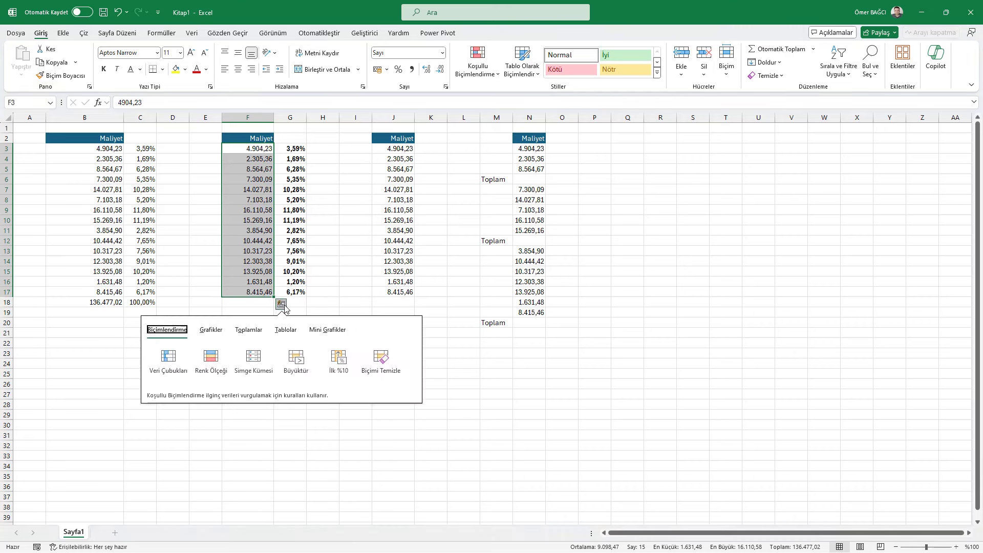
pyautogui.click(260, 334)
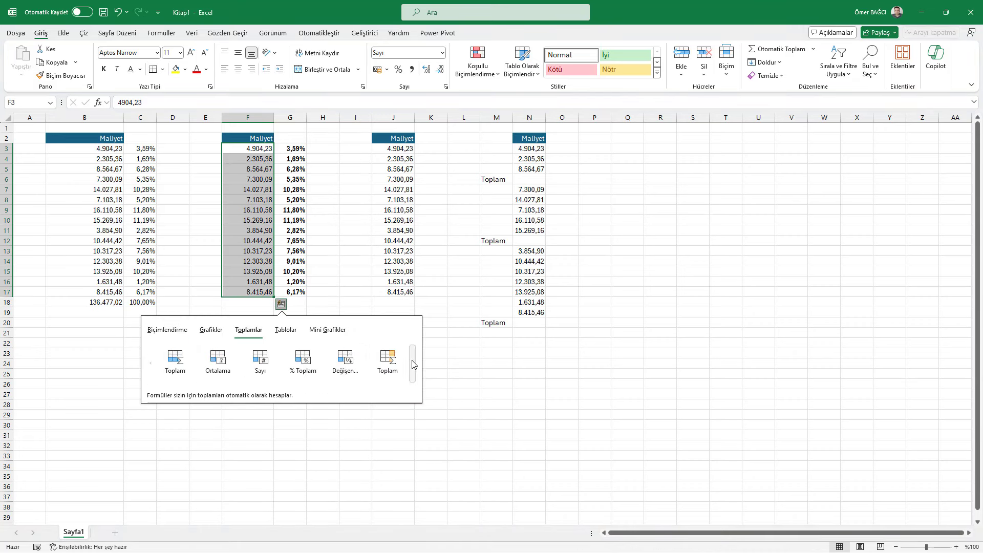
pyautogui.click(413, 363)
pyautogui.click(345, 361)
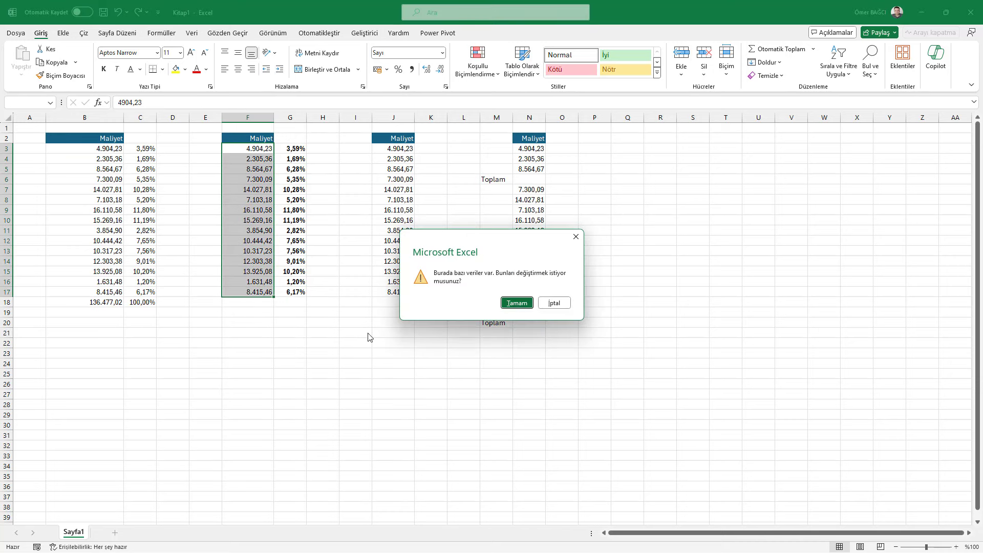
pyautogui.click(516, 303)
pyautogui.click(302, 148)
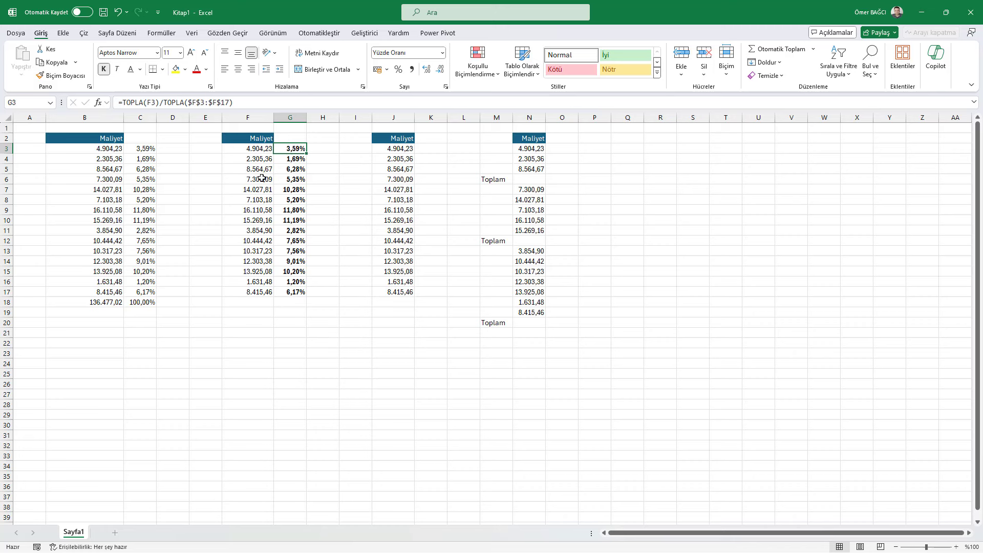
pyautogui.moveTo(263, 147); pyautogui.dragTo(266, 189)
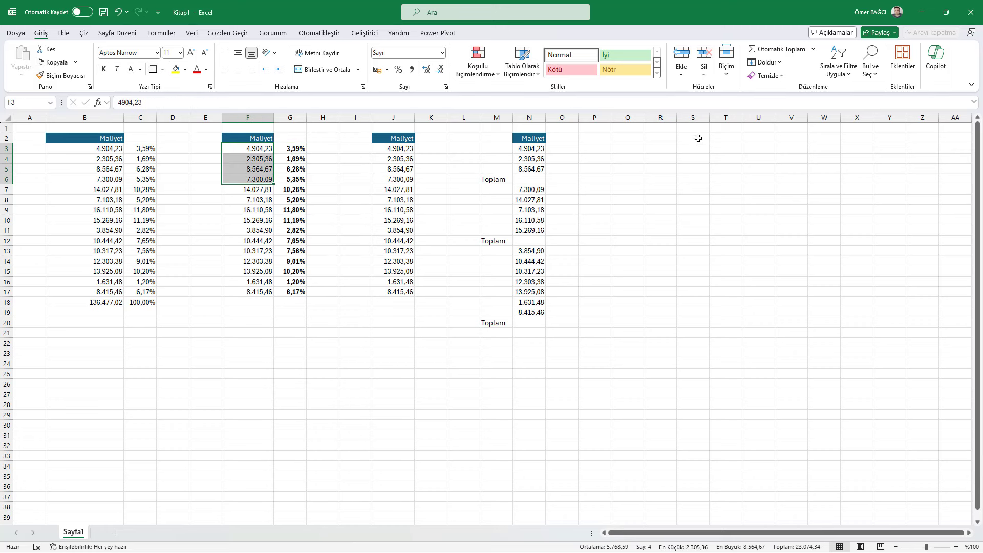
pyautogui.moveTo(698, 138)
pyautogui.mouseDown()
pyautogui.moveTo(701, 146)
pyautogui.moveTo(693, 136)
pyautogui.mouseUp()
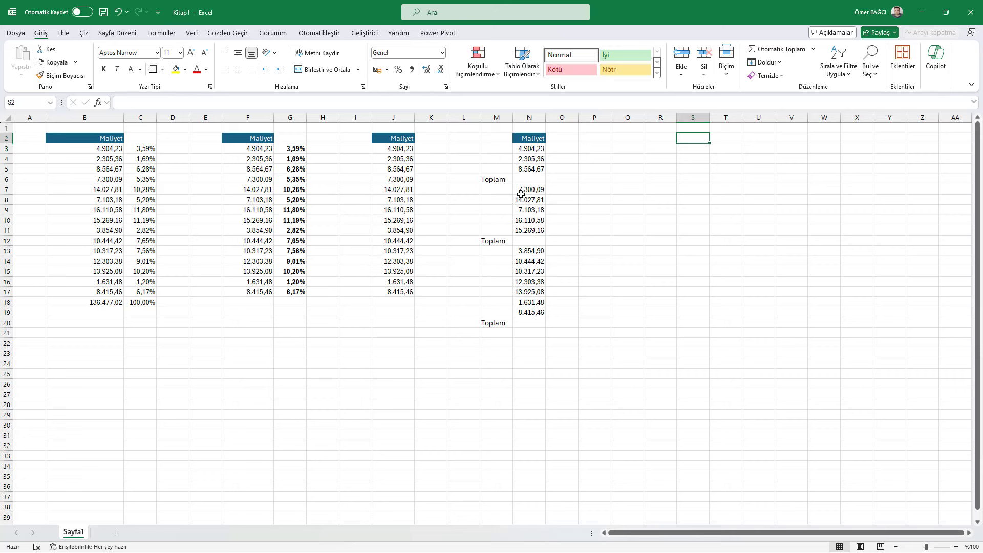
pyautogui.write('=')
pyautogui.press('Left')
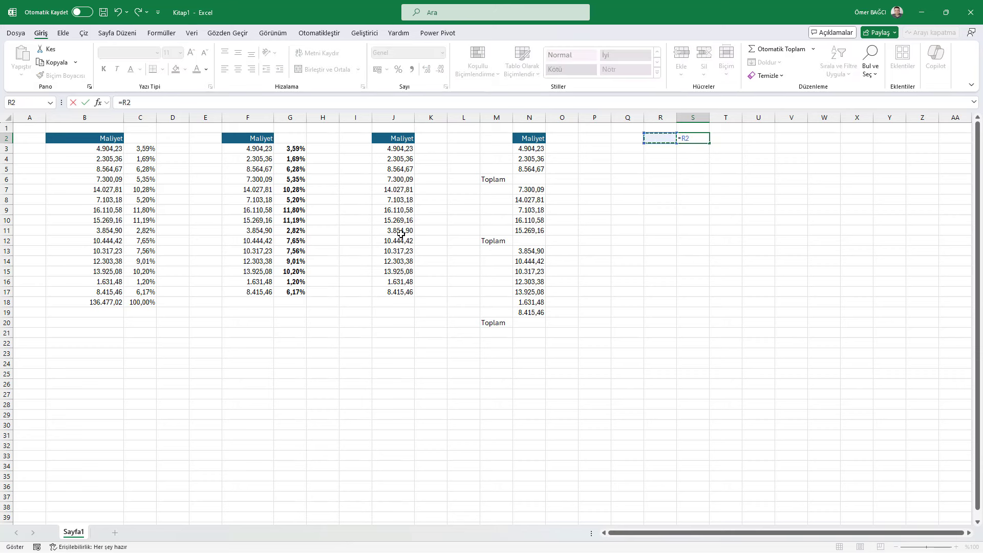
pyautogui.press('Left')
pyautogui.press('Left')
pyautogui.press('Left')
pyautogui.press('Left')
pyautogui.press('Left')
pyautogui.press('Left')
pyautogui.press('Left')
pyautogui.press('Down')
pyautogui.press('Down')
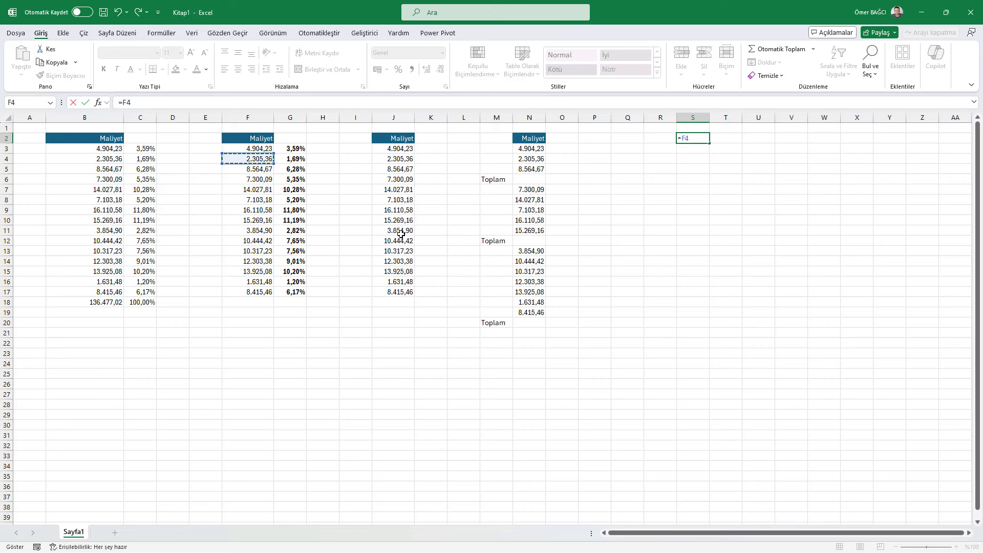
pyautogui.press('Up')
pyautogui.write('/')
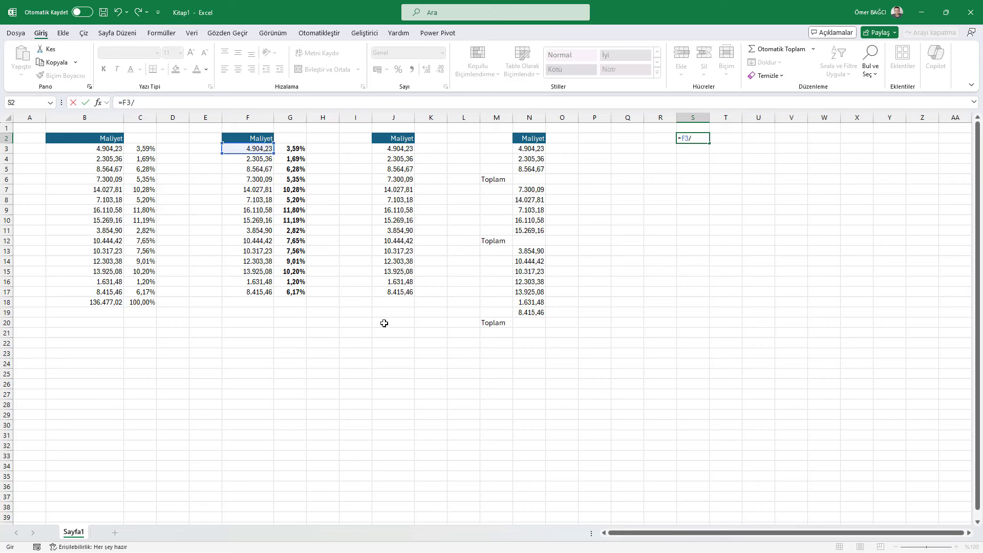
pyautogui.click(248, 300)
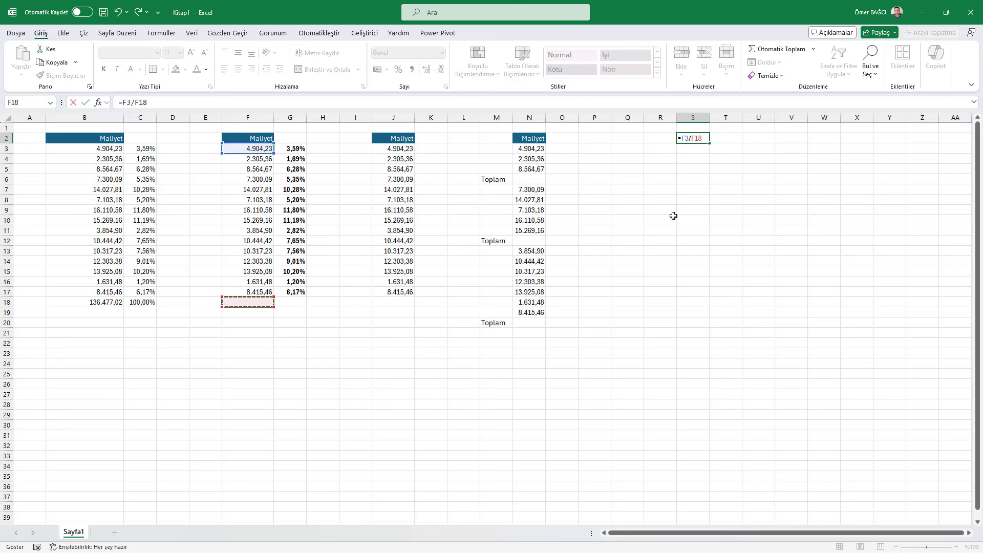
pyautogui.press('Escape')
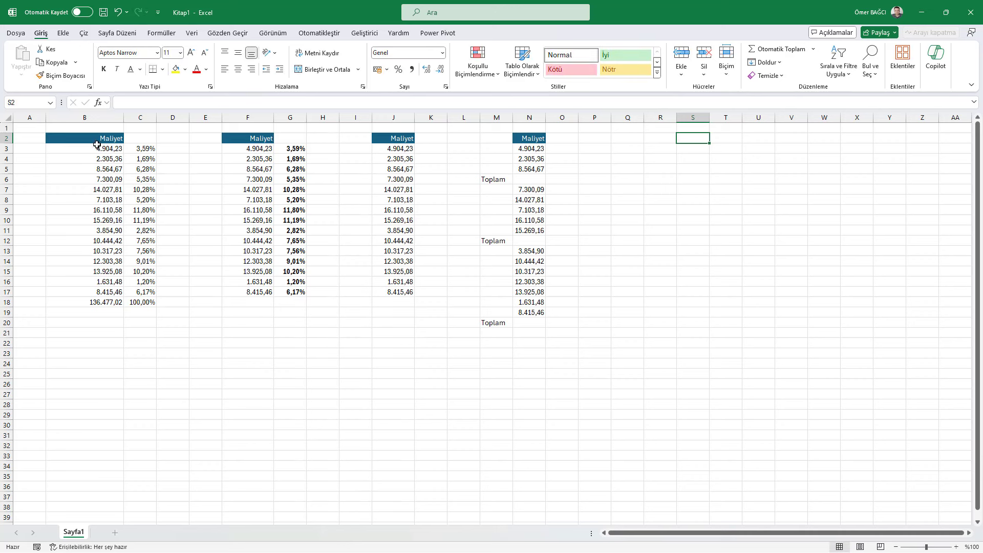
pyautogui.moveTo(290, 148); pyautogui.dragTo(289, 292)
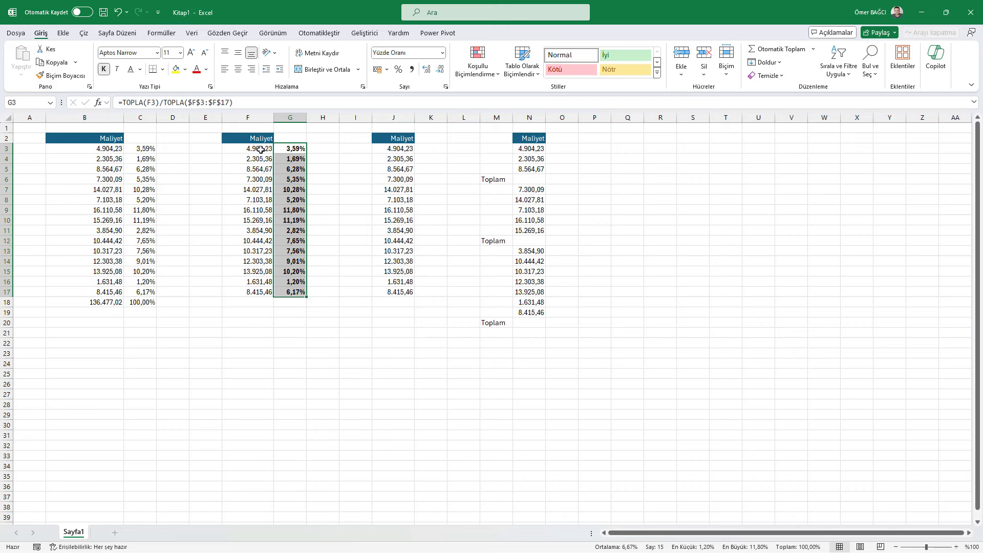
pyautogui.moveTo(259, 149); pyautogui.dragTo(254, 291)
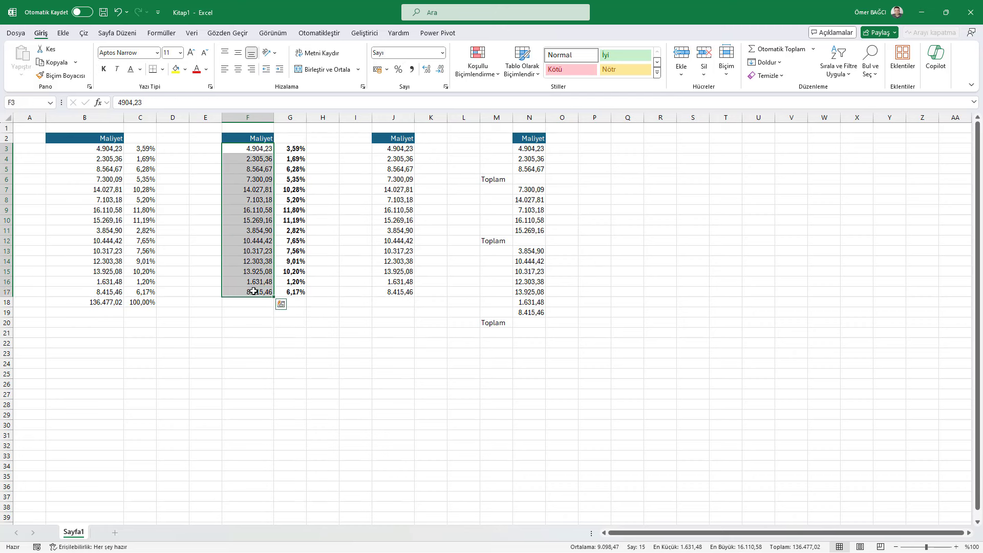
# Enter =PERCENTOF(J3;$J$3:$J$17) in K3
pyautogui.click(405, 148)
pyautogui.click(440, 147)
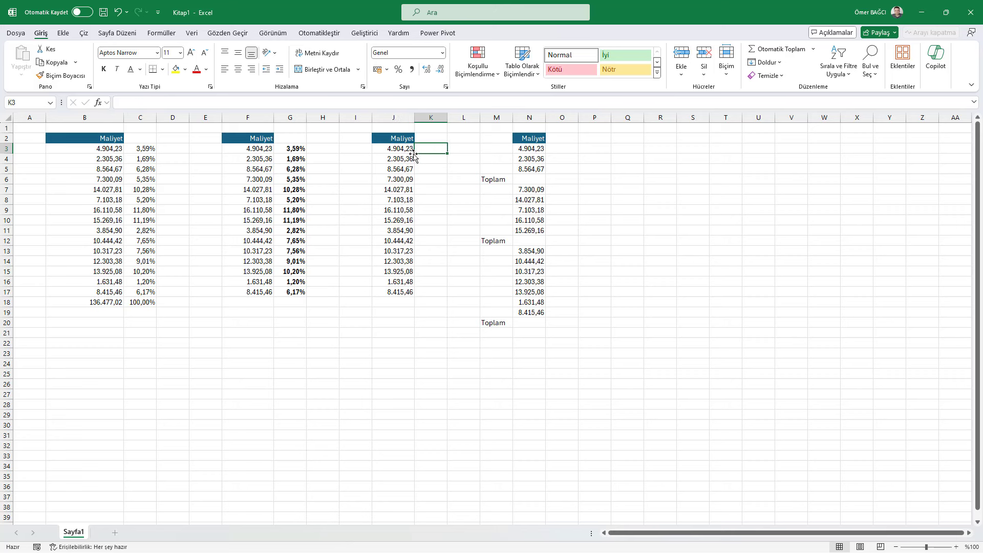
pyautogui.write('=per')
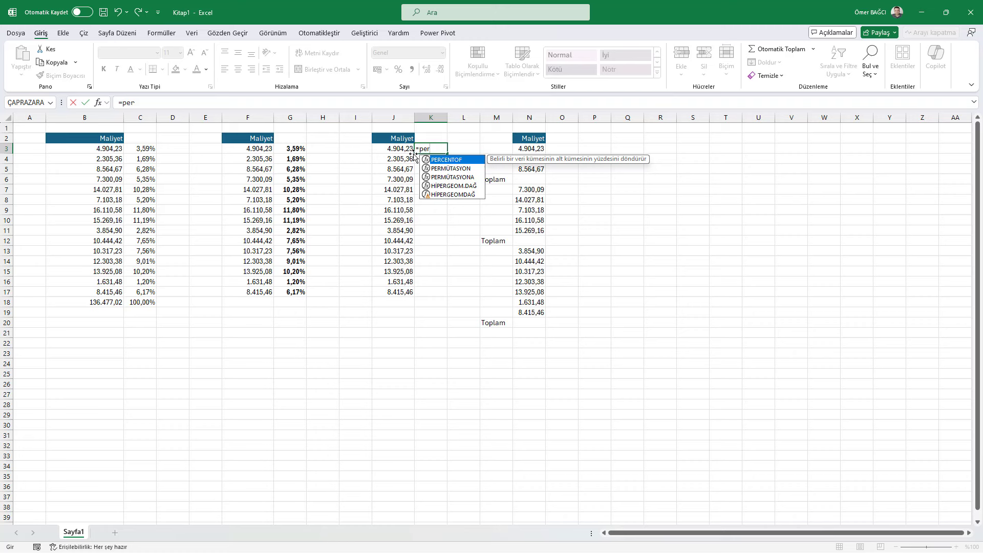
pyautogui.doubleClick(452, 159)
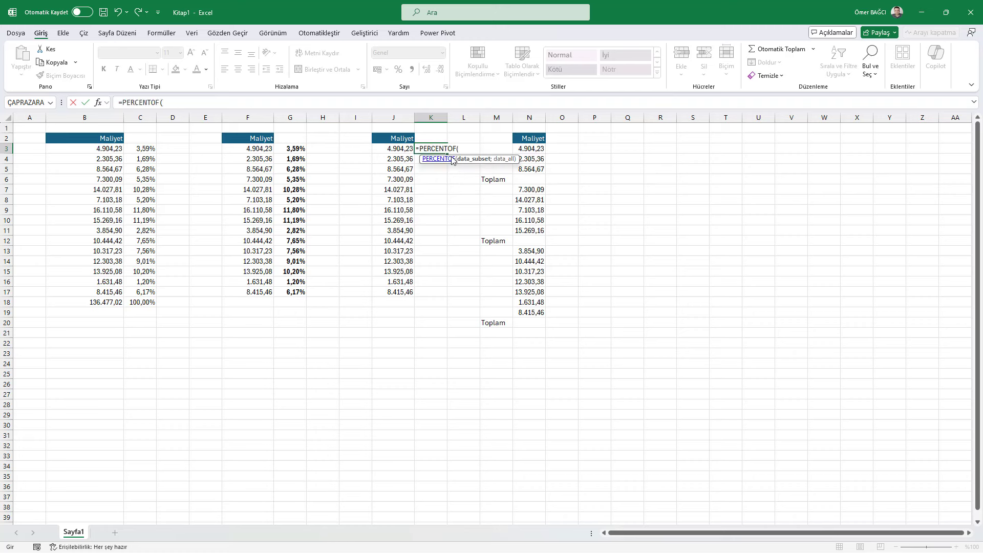
pyautogui.click(394, 150)
pyautogui.write(';')
pyautogui.moveTo(395, 150); pyautogui.dragTo(399, 294)
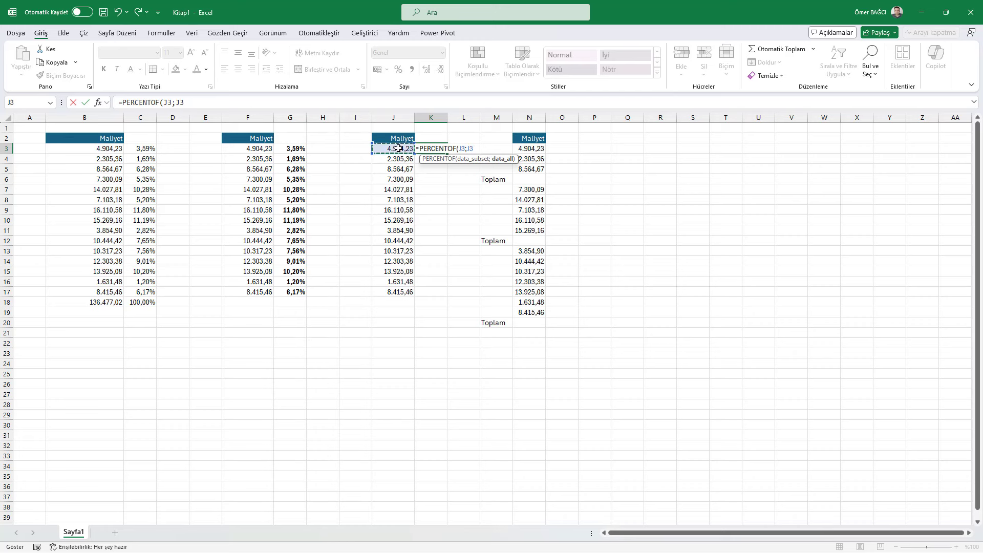
pyautogui.press('F4')
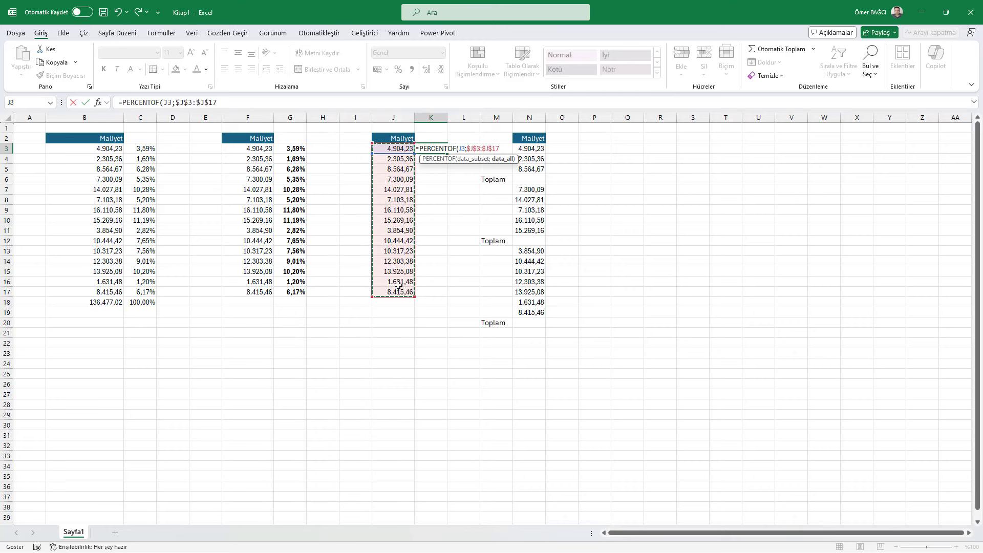
pyautogui.write(')')
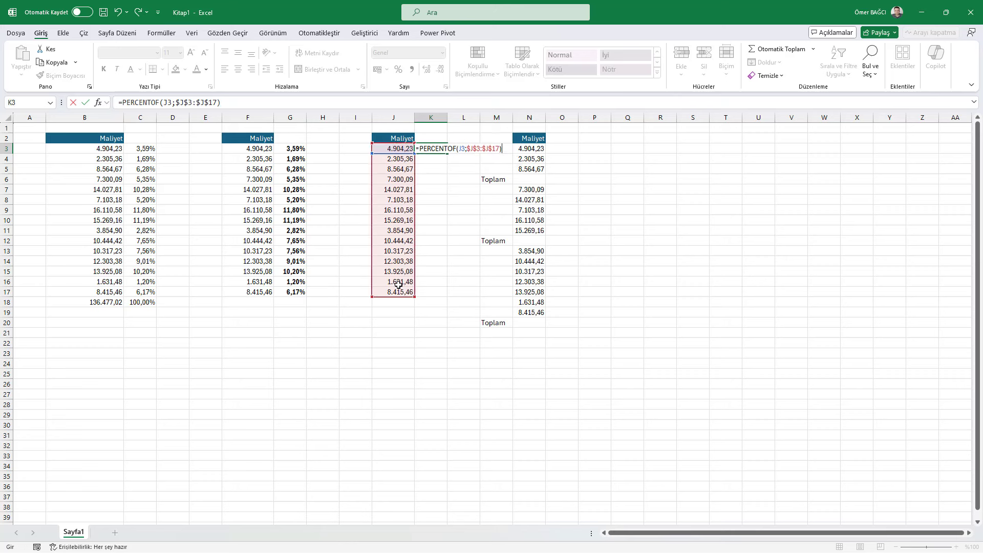
pyautogui.press('Return')
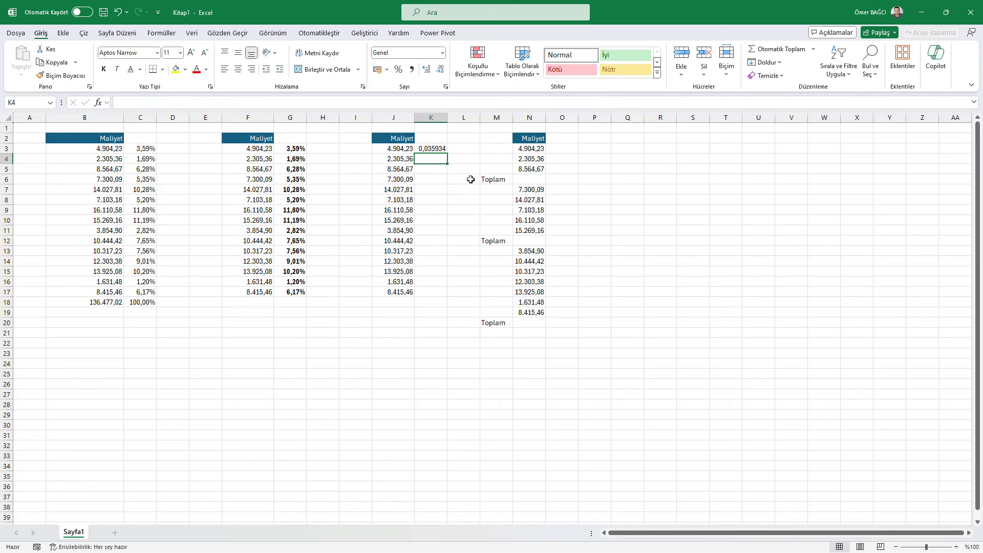
# Fill the K3 formula down to K17 and format the results as Yüzde Oranı percentages
pyautogui.click(438, 148)
pyautogui.moveTo(447, 153); pyautogui.dragTo(447, 294)
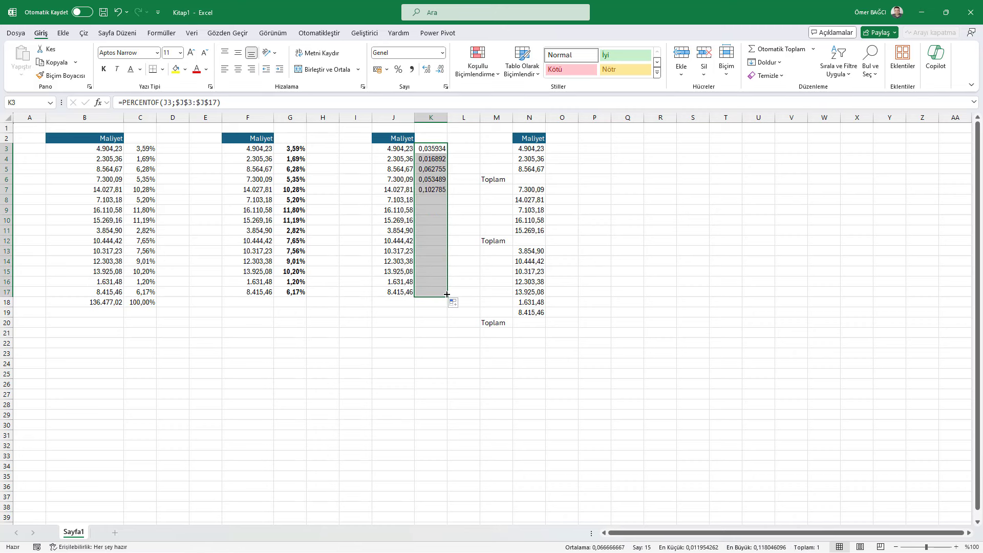
pyautogui.click(442, 53)
pyautogui.click(412, 244)
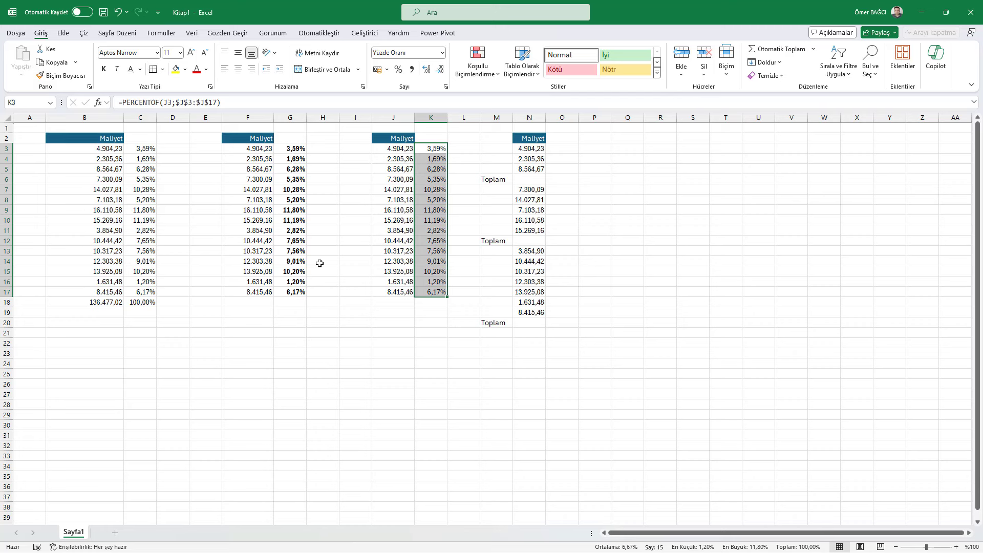
pyautogui.click(111, 198)
pyautogui.click(322, 210)
pyautogui.click(448, 223)
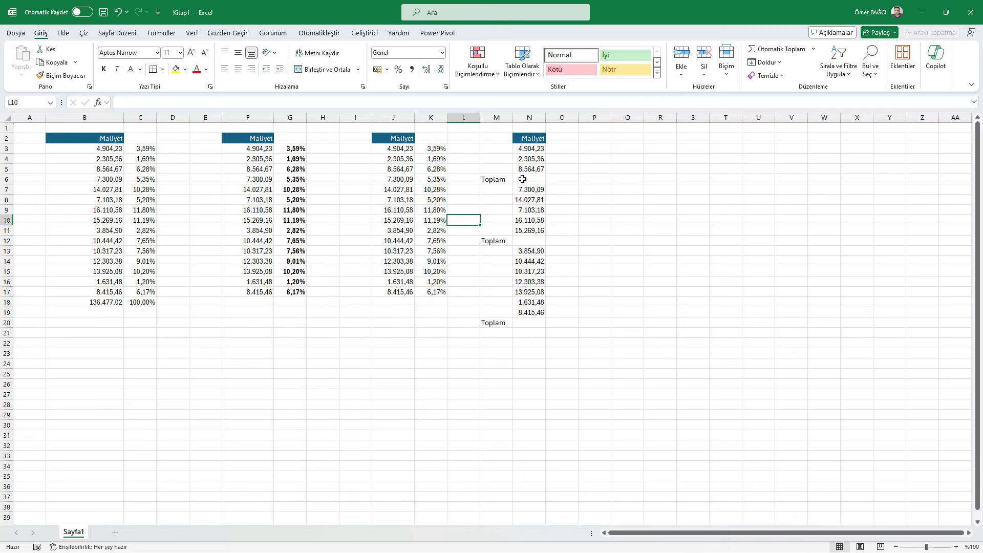
# Select only the blank Toplam cells in N3:N20 using Özel Git > Boşluklar
pyautogui.moveTo(524, 149); pyautogui.dragTo(525, 325)
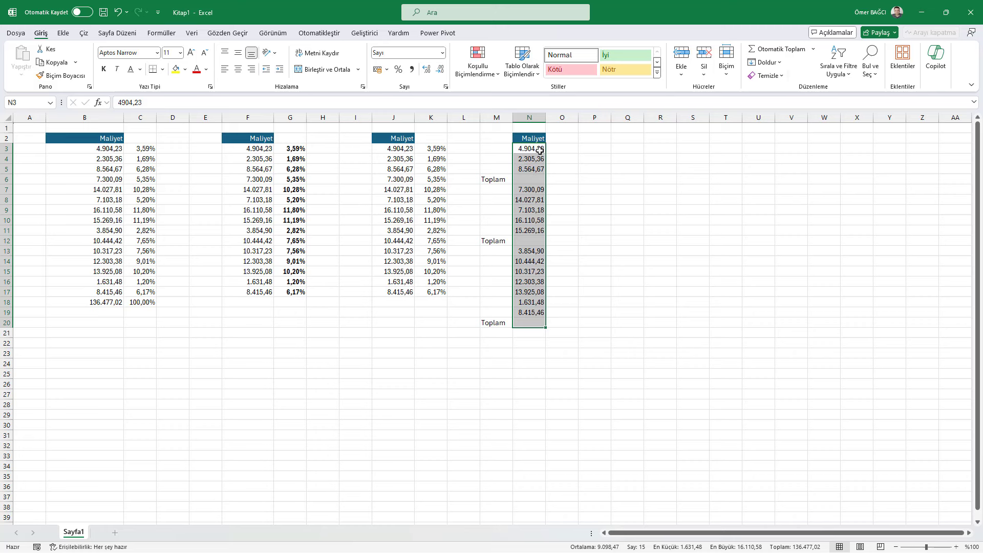
pyautogui.moveTo(535, 149); pyautogui.dragTo(535, 326)
pyautogui.click(873, 70)
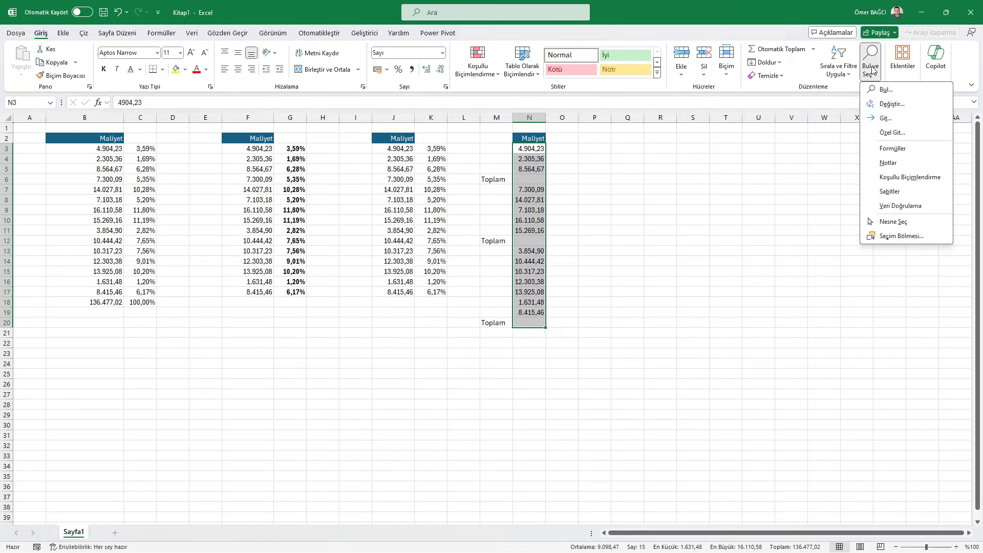
pyautogui.click(873, 133)
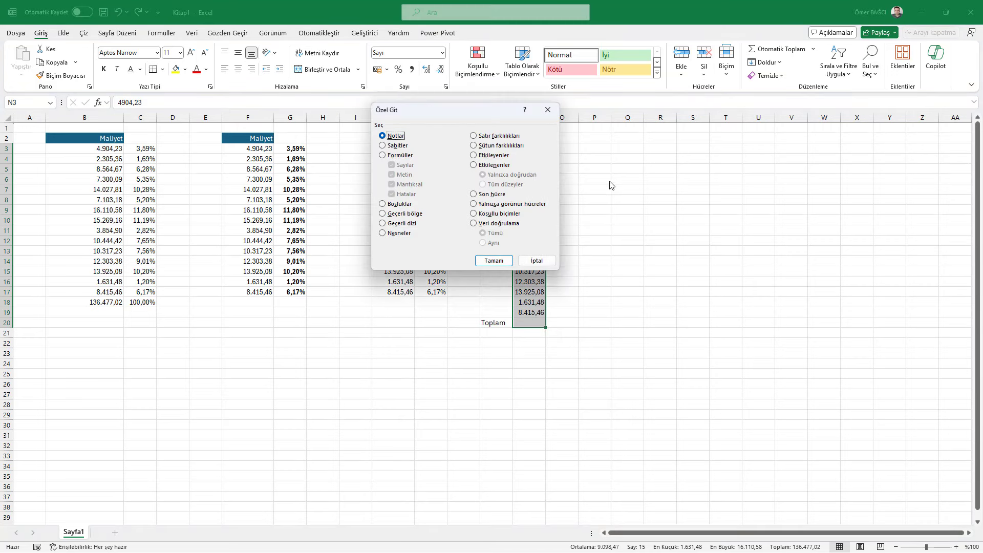
pyautogui.click(397, 204)
pyautogui.click(493, 261)
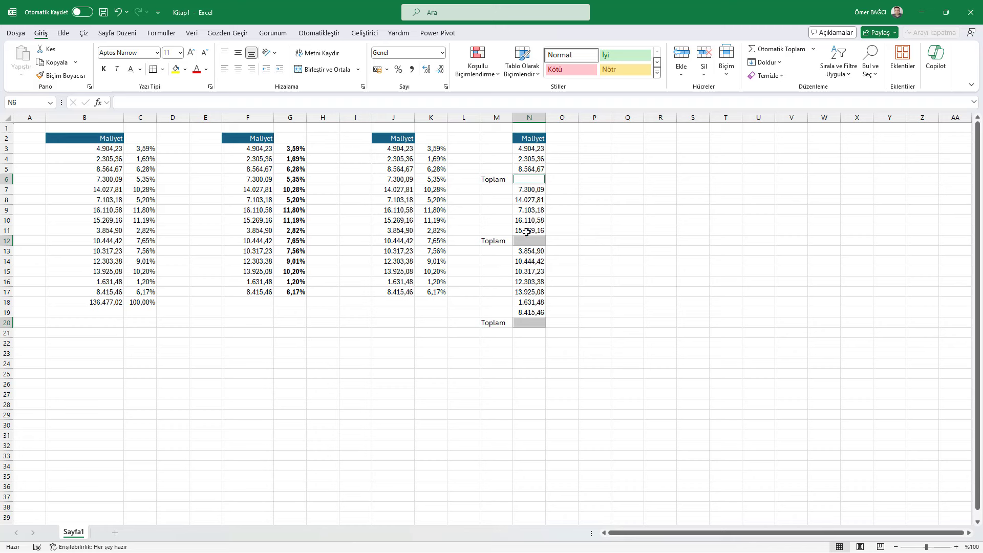
# AutoSum the blank cells to get subtotals 15.774,25, 59.810,82 and 60.891,95
pyautogui.click(776, 49)
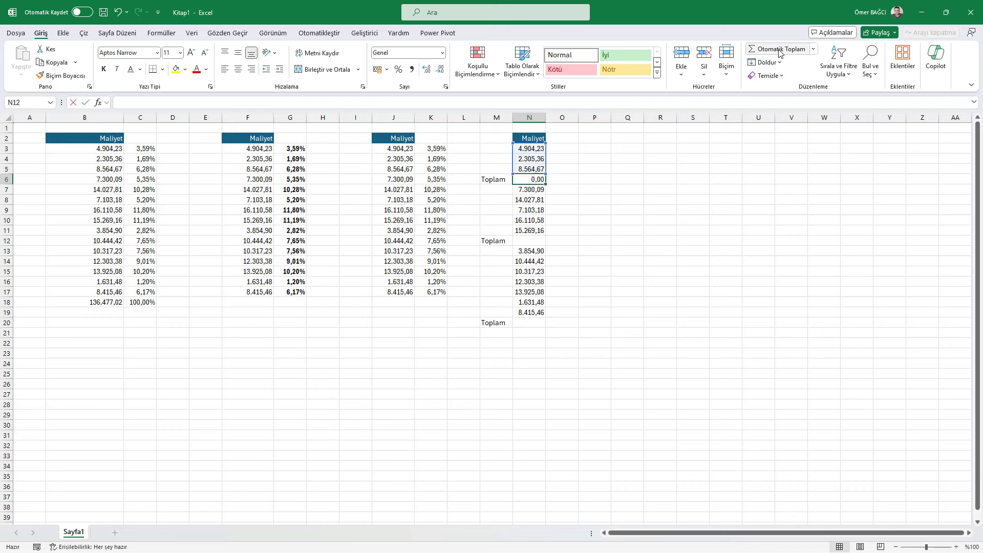
pyautogui.click(534, 321)
pyautogui.click(527, 332)
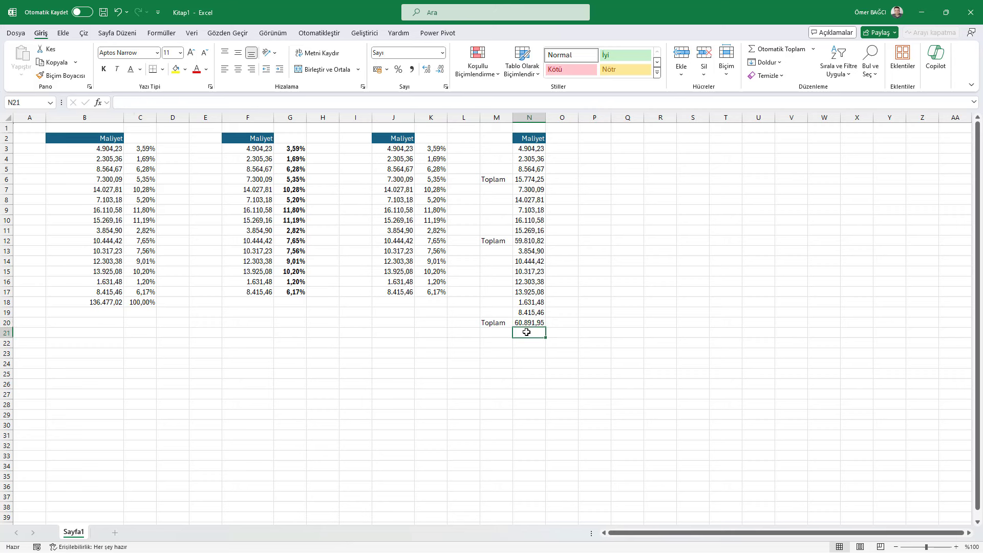
pyautogui.click(492, 334)
# Label M22 'Genel Toplam'
pyautogui.click(496, 343)
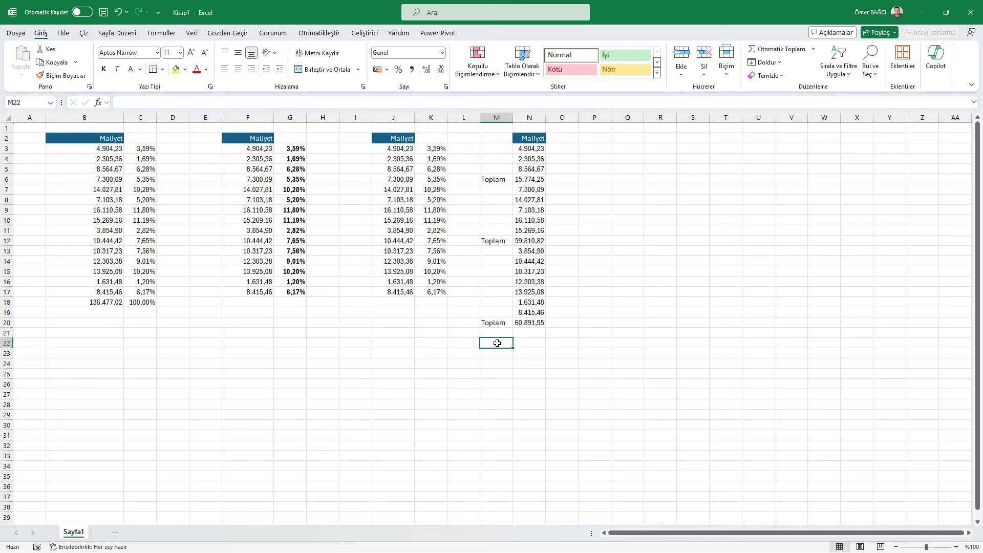
pyautogui.write('Genel')
pyautogui.write('Toplam')
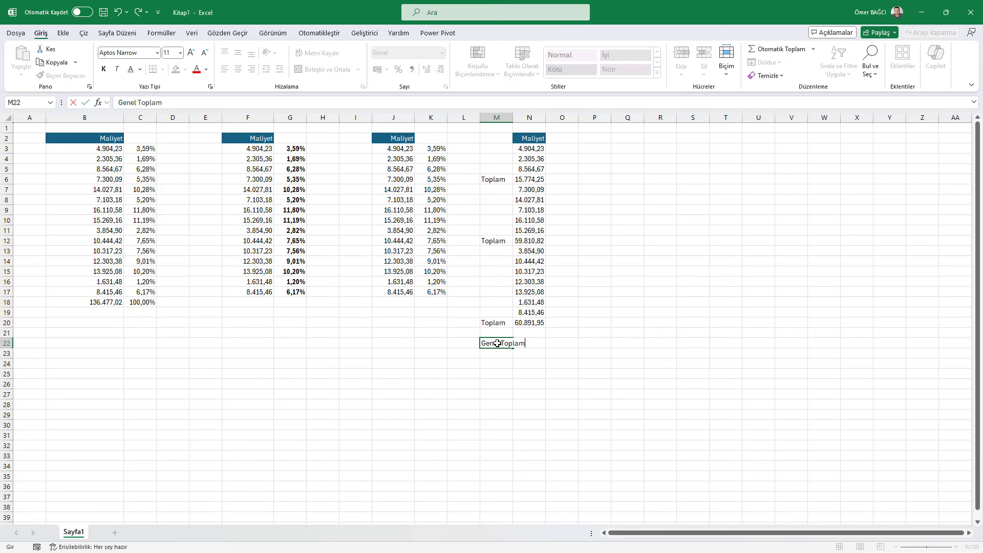
pyautogui.press('Return')
# Enter =N6+N12+N20 in N22 for a grand total of 136.477,02
pyautogui.press('Up')
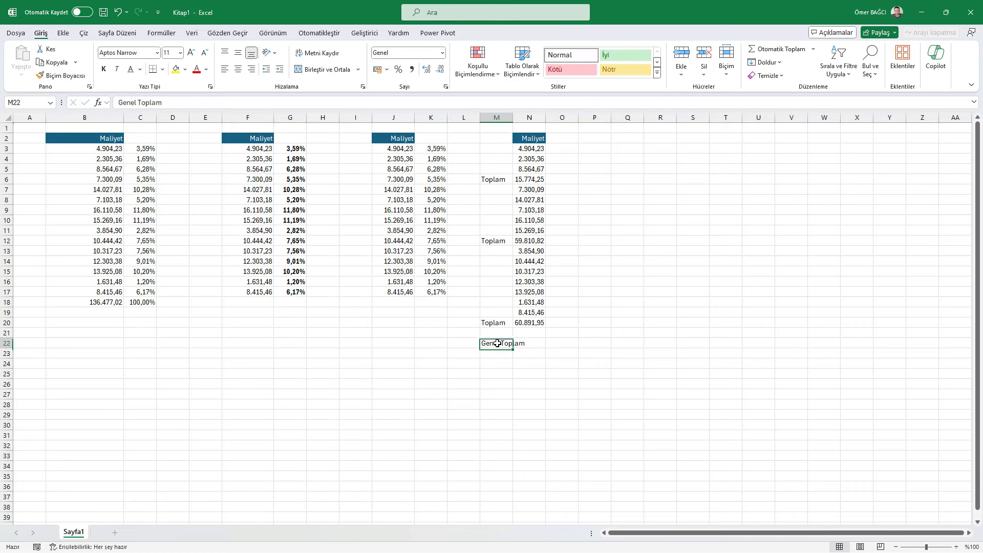
pyautogui.press('Right')
pyautogui.write('=')
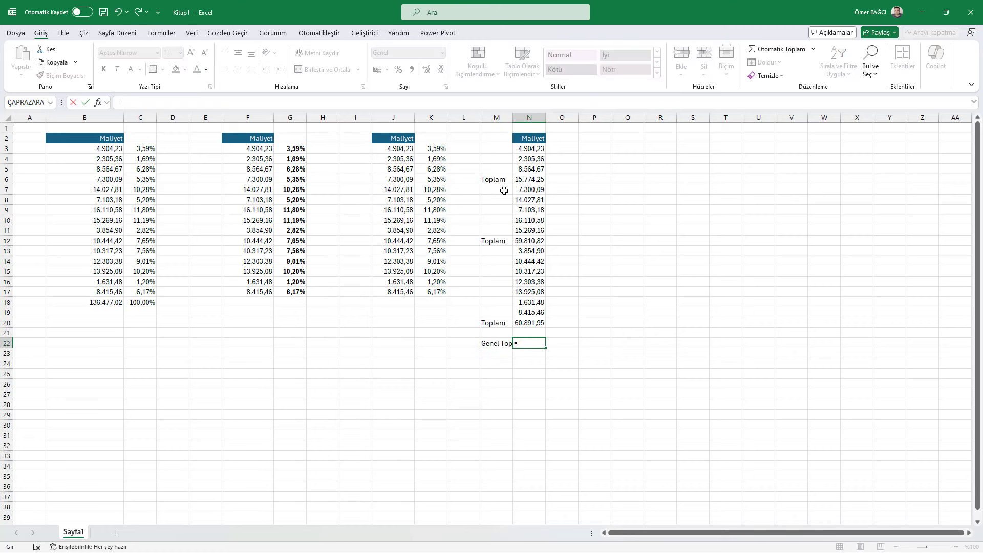
pyautogui.click(527, 179)
pyautogui.write('+')
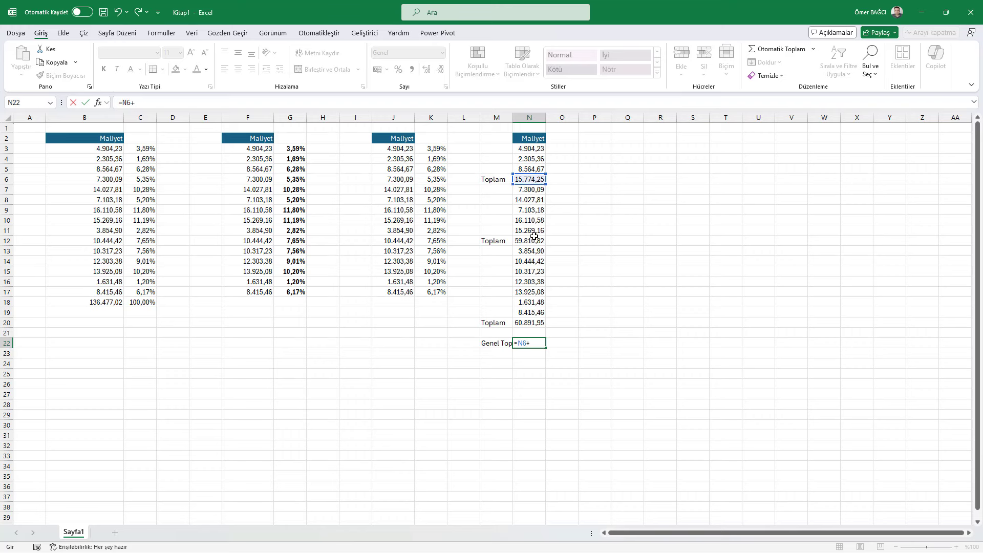
pyautogui.click(534, 239)
pyautogui.write('+')
pyautogui.click(523, 324)
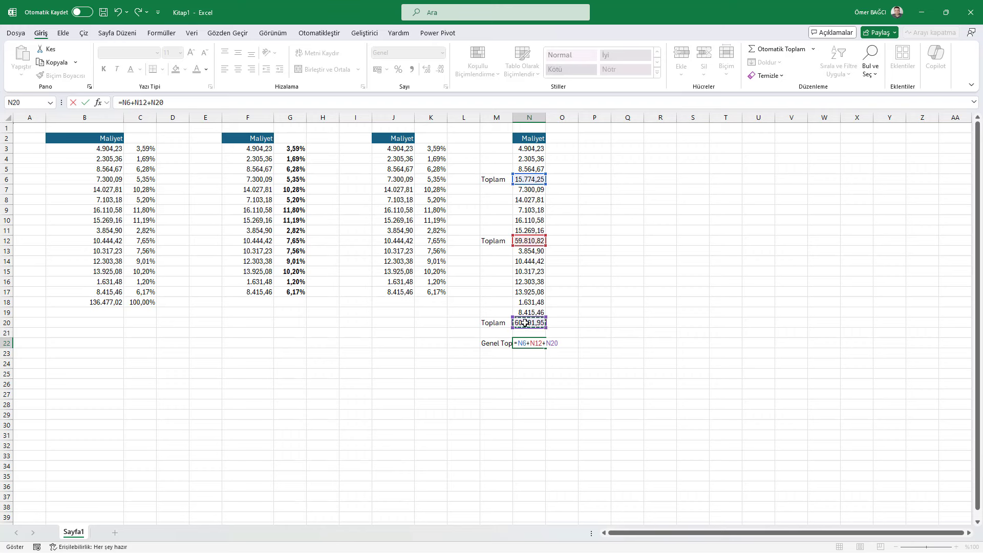
pyautogui.press('Return')
# Widen column N slightly and check the N6 subtotal formula
pyautogui.click(540, 343)
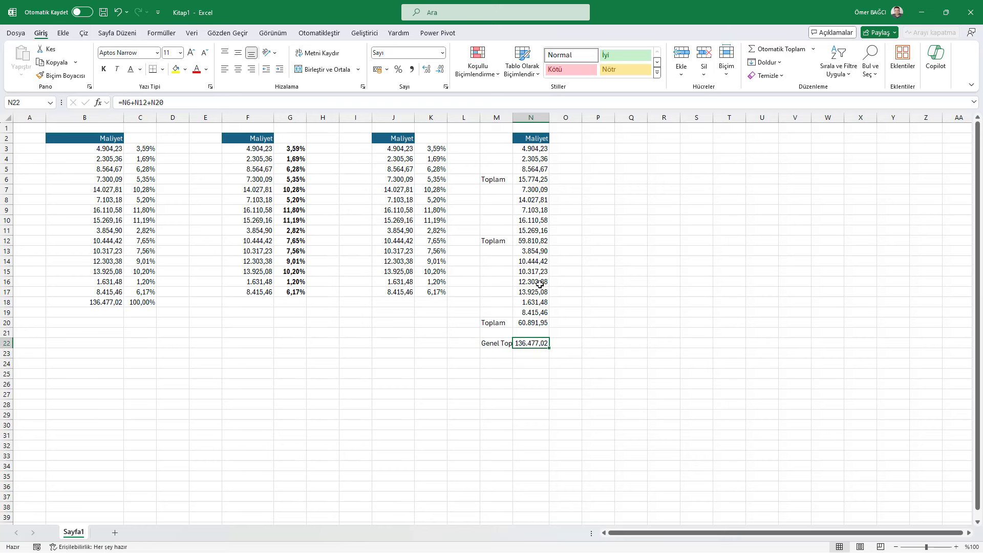
pyautogui.moveTo(551, 119); pyautogui.dragTo(553, 119)
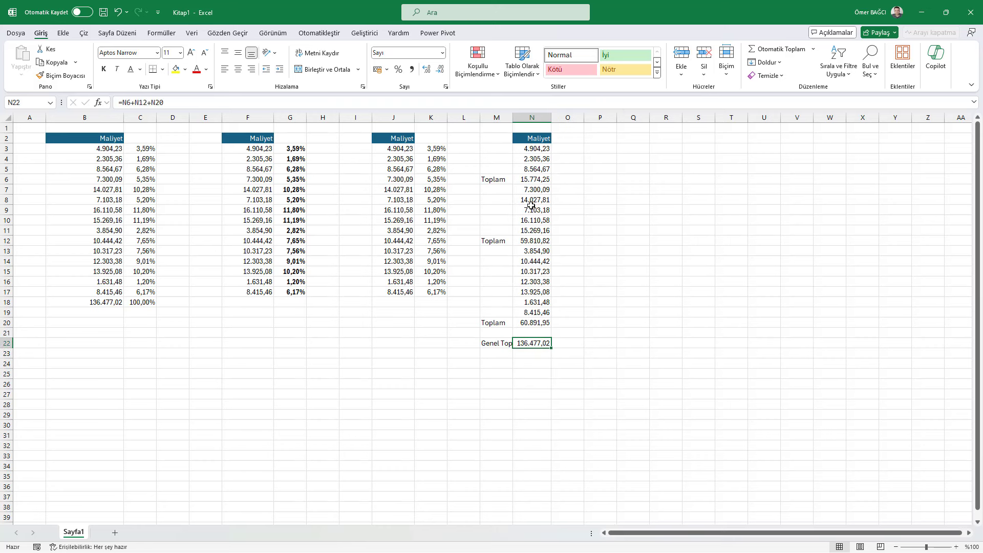
pyautogui.click(537, 179)
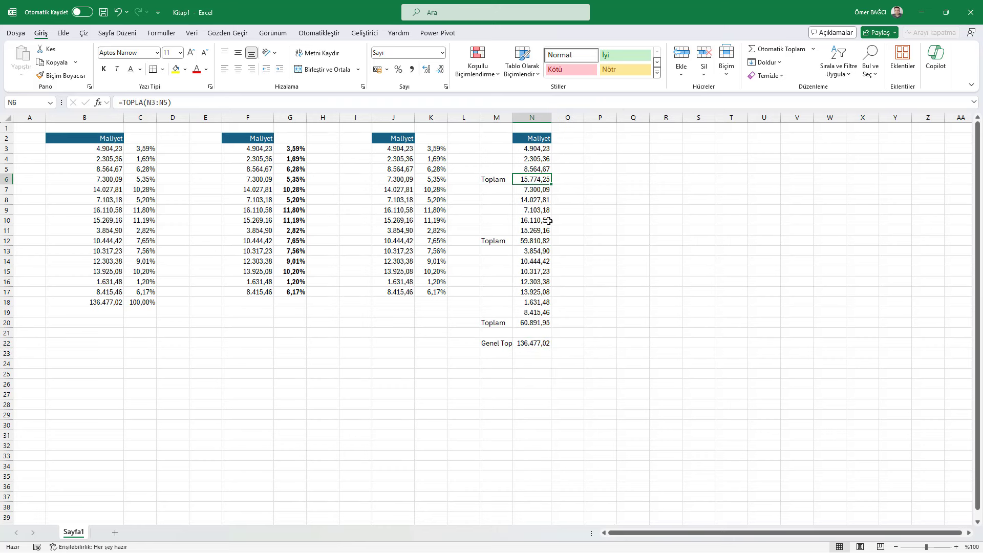
pyautogui.click(568, 178)
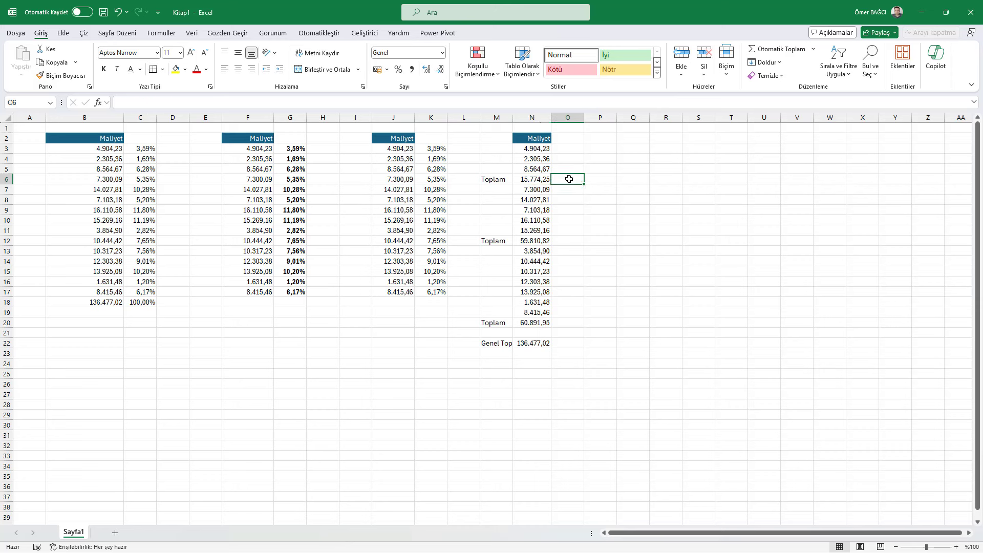
# Enter =N6/$N$22 in O6 and format it as a Yüzde percentage
pyautogui.write('=')
pyautogui.press('Left')
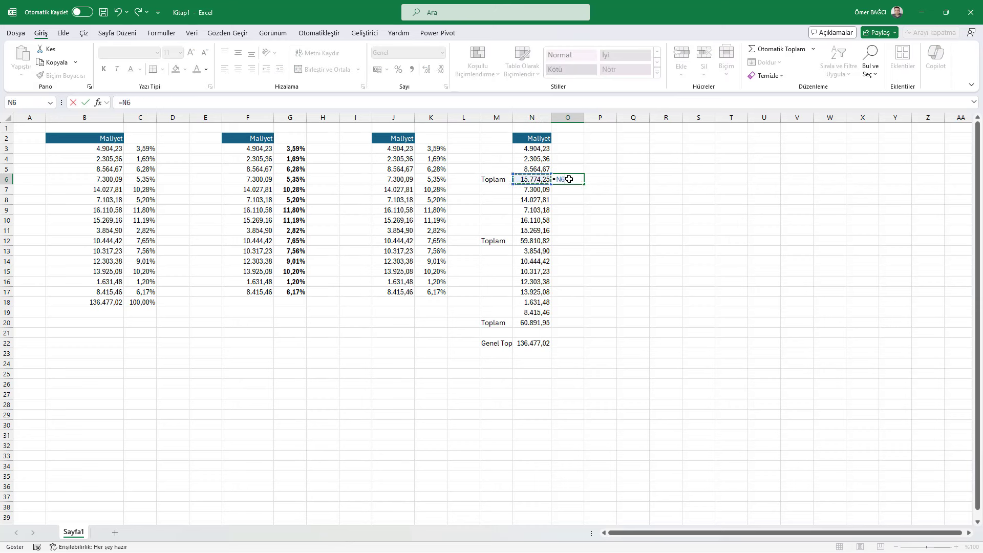
pyautogui.write('/')
pyautogui.click(538, 343)
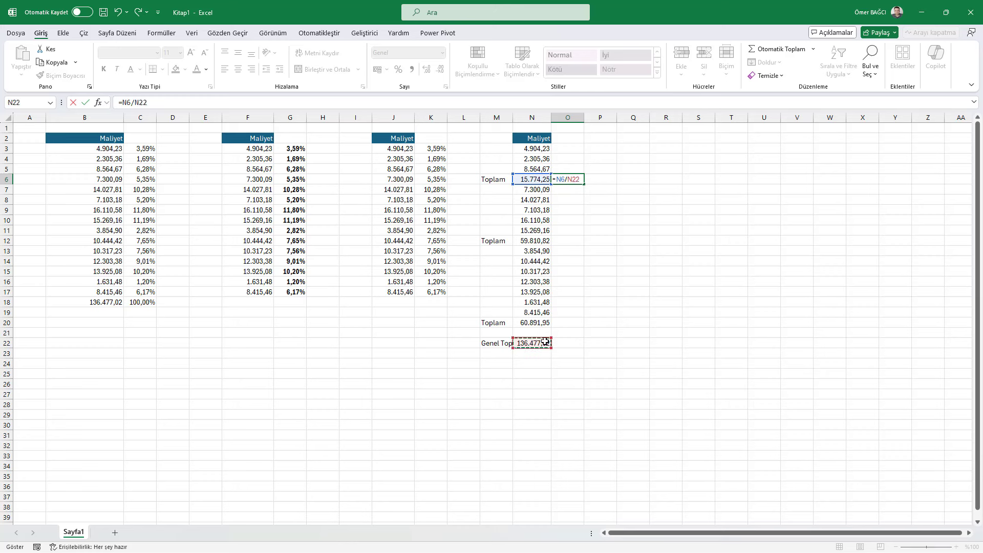
pyautogui.press('F4')
pyautogui.press('Return')
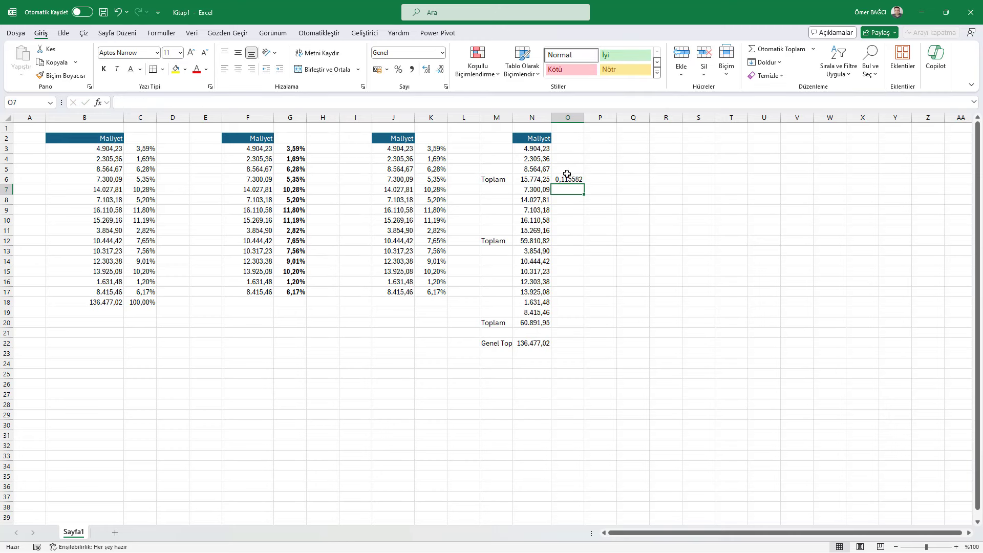
pyautogui.click(567, 176)
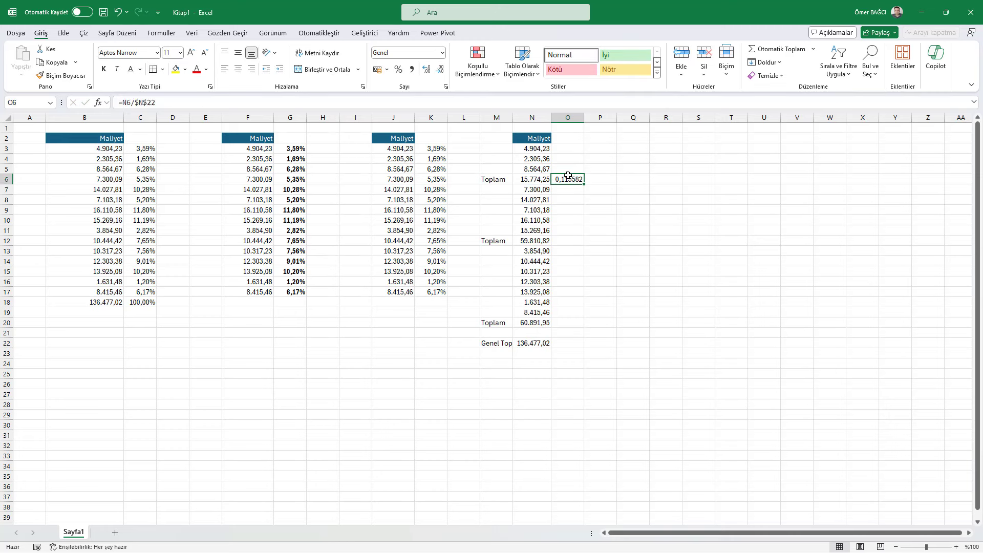
pyautogui.click(442, 53)
pyautogui.click(424, 247)
# Copy the O6 percentage formula into O12 and O20
pyautogui.hotkey('ctrl', 'c')
pyautogui.click(568, 244)
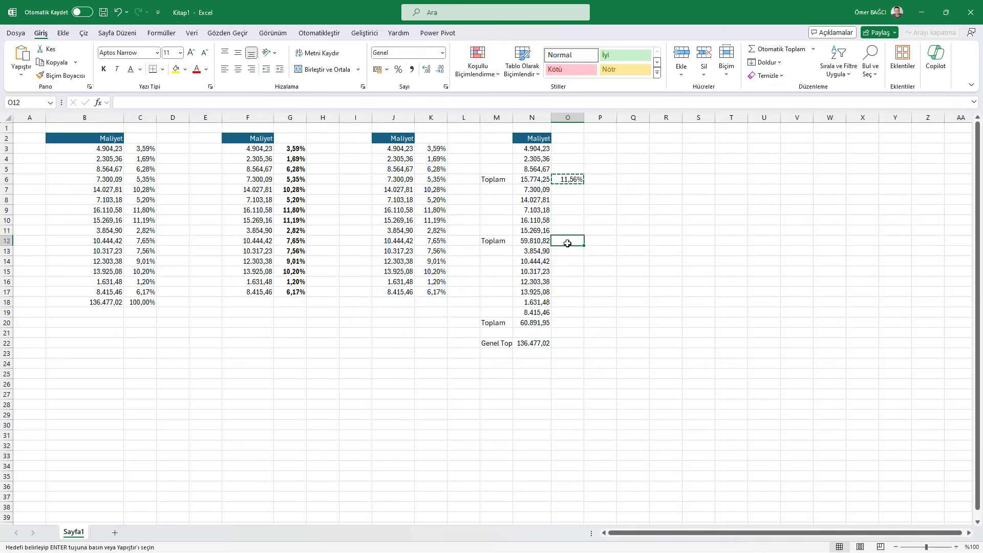
pyautogui.hotkey('ctrl', 'v')
pyautogui.click(571, 323)
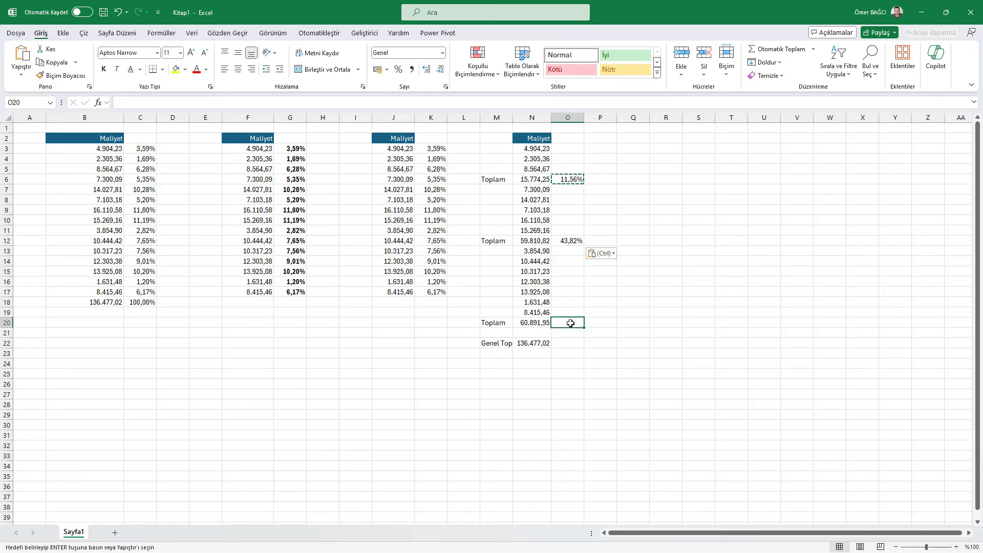
pyautogui.hotkey('ctrl', 'v')
# Check the copied formulas in O12 and O20, showing 43,82% and 44,62%
pyautogui.press('Up')
pyautogui.press('Up')
pyautogui.press('Up')
pyautogui.press('Up')
pyautogui.press('Up')
pyautogui.press('Up')
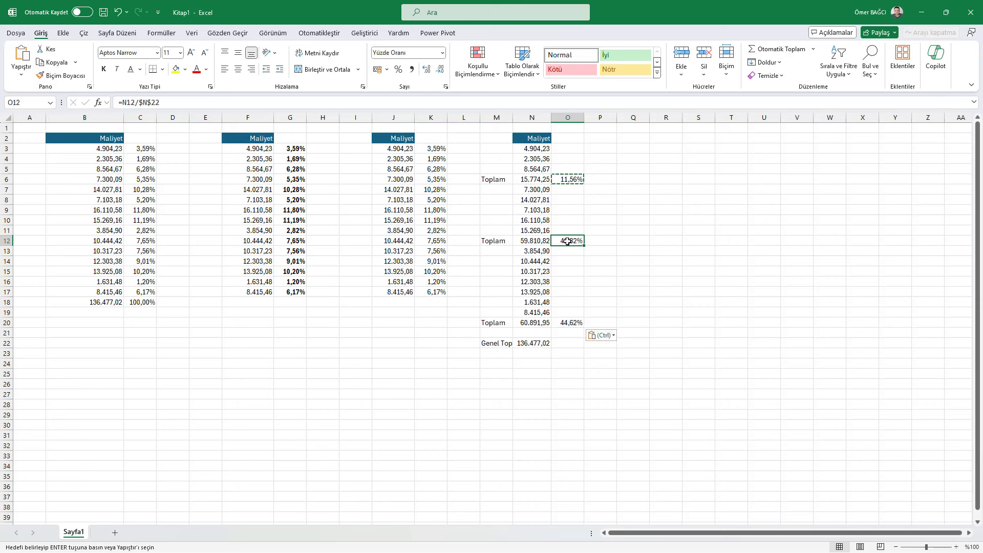
pyautogui.doubleClick(567, 241)
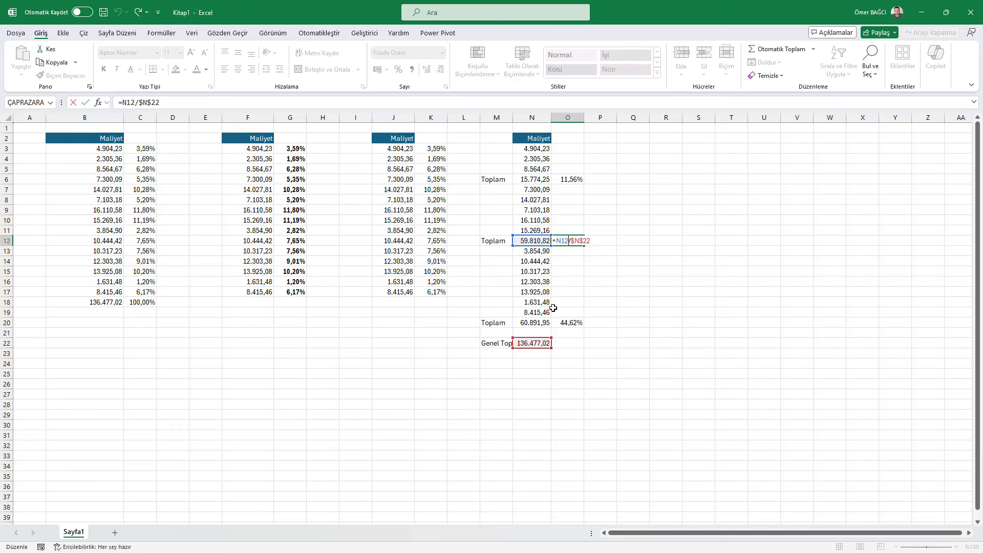
pyautogui.press('Escape')
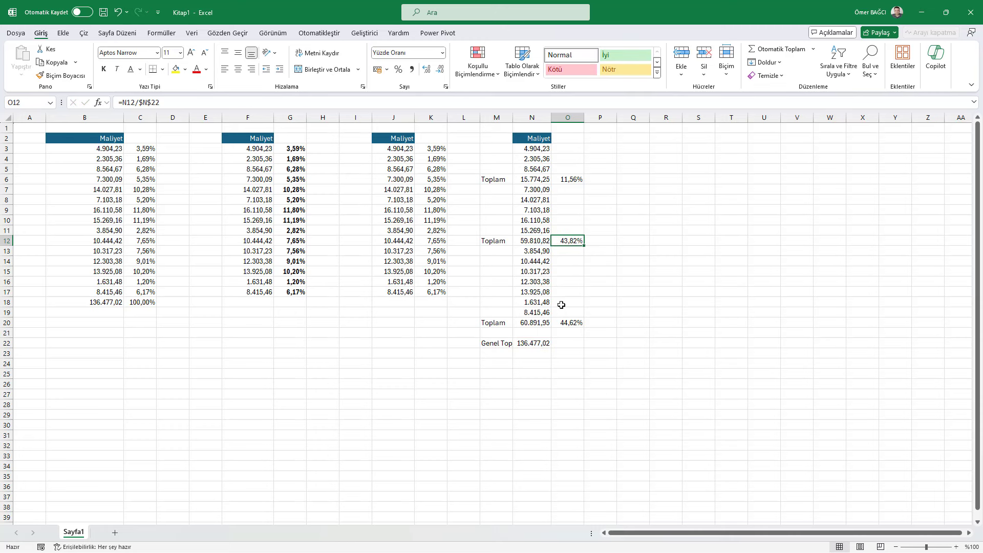
pyautogui.click(566, 327)
pyautogui.doubleClick(567, 325)
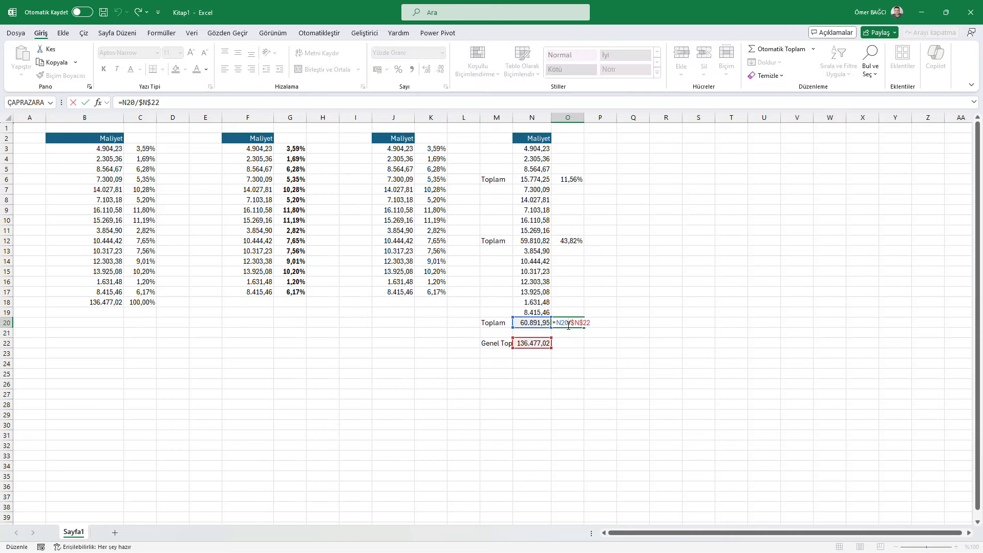
pyautogui.press('Escape')
pyautogui.click(566, 343)
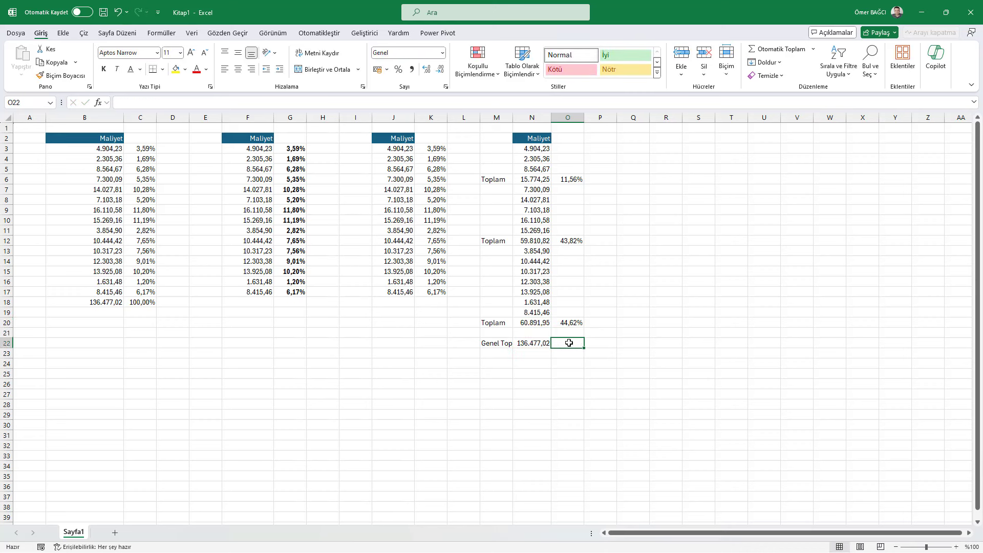
# AutoSum F18:G18 and J18:K18, then format G18 and K18 as 100,00% percentages
pyautogui.moveTo(272, 304); pyautogui.dragTo(291, 302)
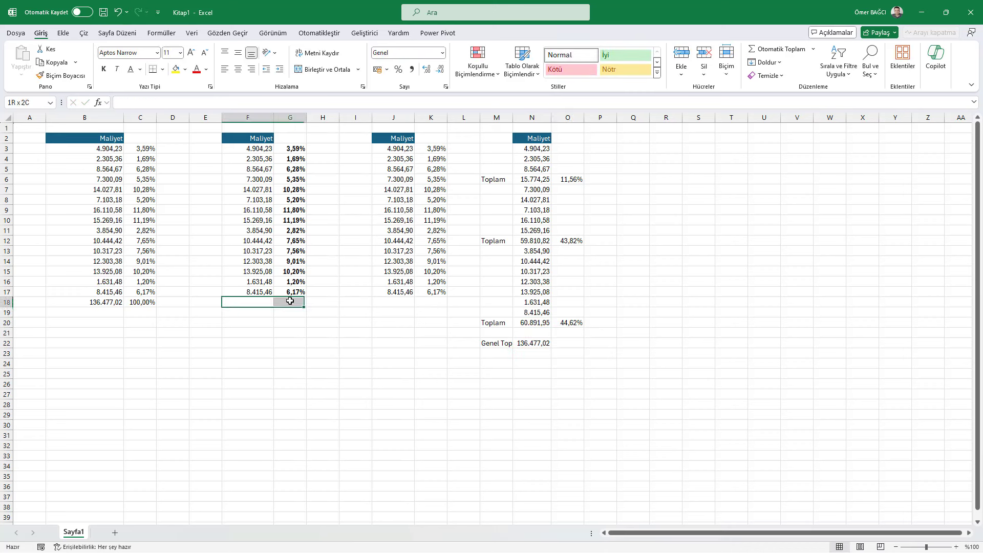
pyautogui.moveTo(401, 301); pyautogui.dragTo(431, 302)
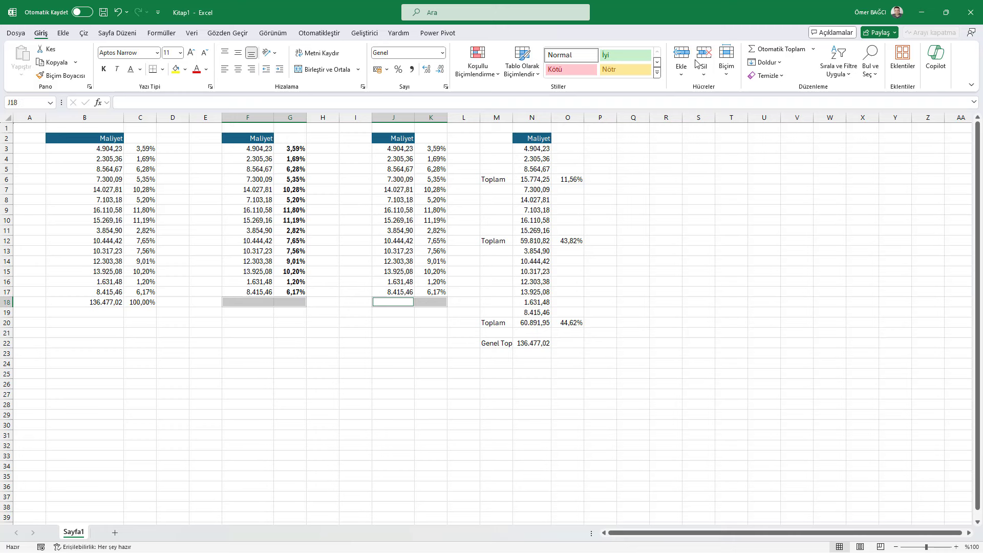
pyautogui.click(778, 49)
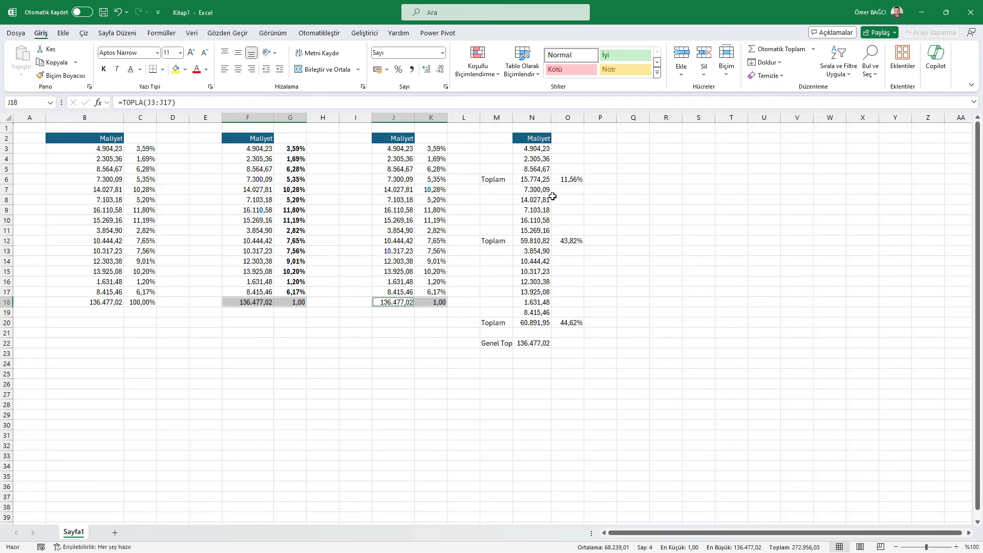
pyautogui.click(296, 303)
pyautogui.click(442, 53)
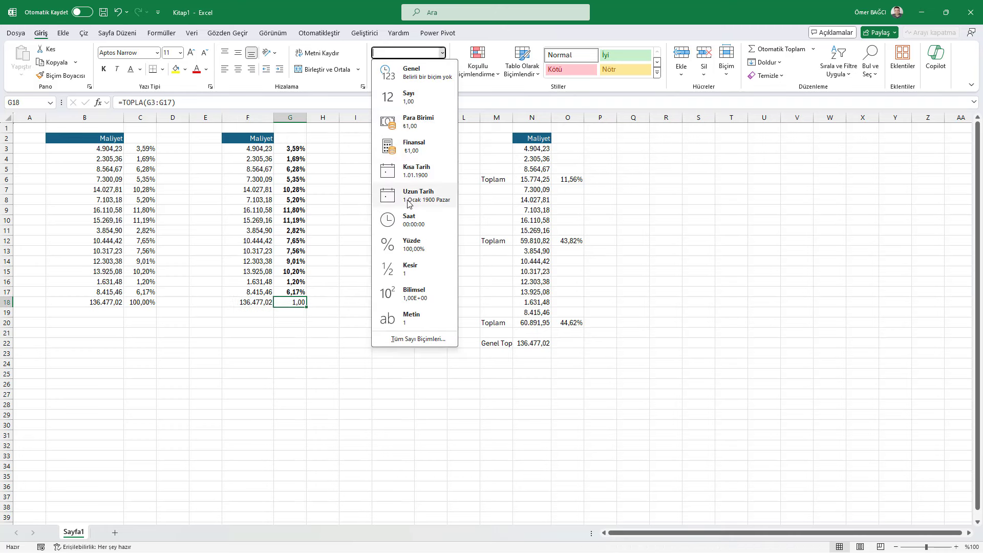
pyautogui.click(410, 244)
pyautogui.click(435, 301)
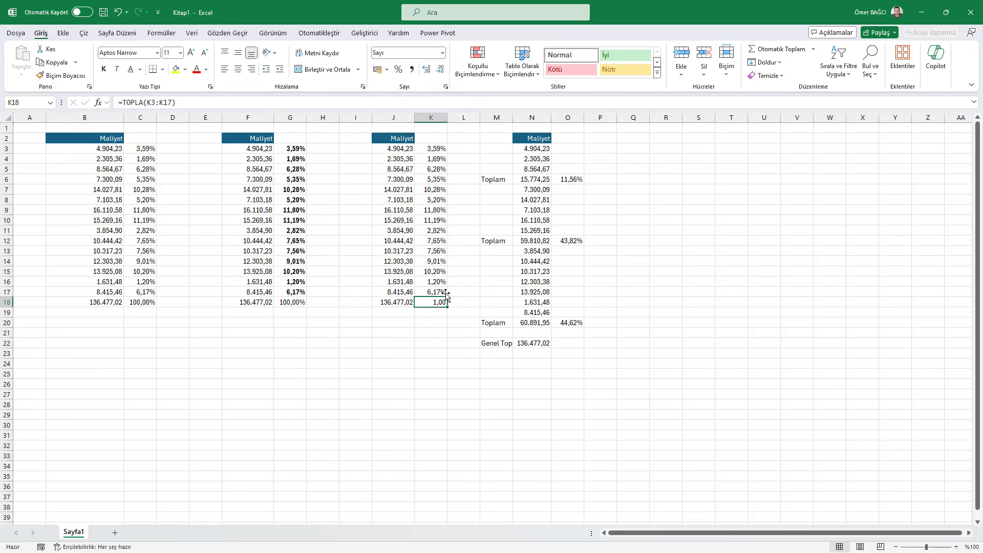
pyautogui.click(442, 53)
pyautogui.click(407, 240)
# Sum the subtotal shares into O22 with =TOPLA(O6:O20), giving 100,00%
pyautogui.click(563, 343)
pyautogui.click(779, 49)
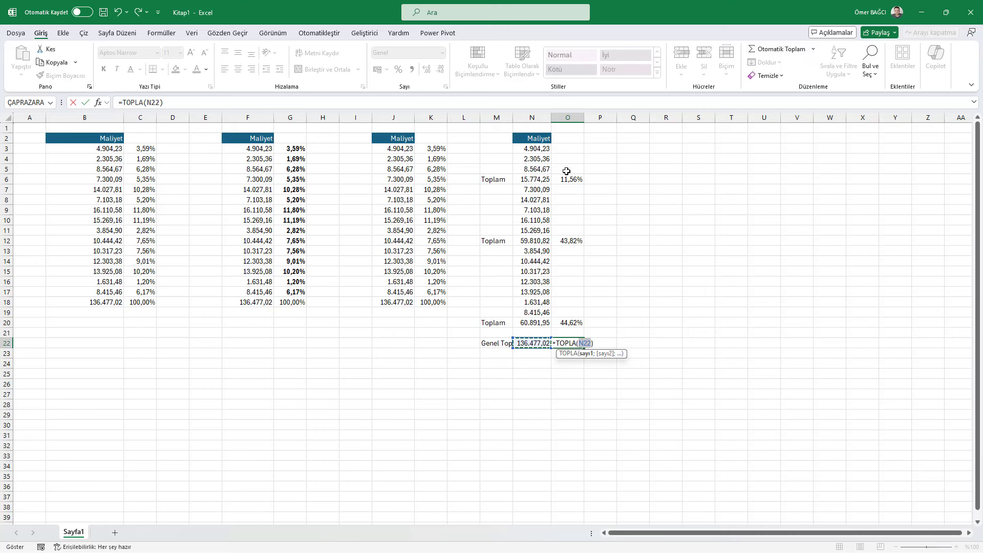
pyautogui.moveTo(566, 179)
pyautogui.mouseDown()
pyautogui.moveTo(562, 318)
pyautogui.moveTo(502, 344)
pyautogui.mouseUp()
pyautogui.press('Return')
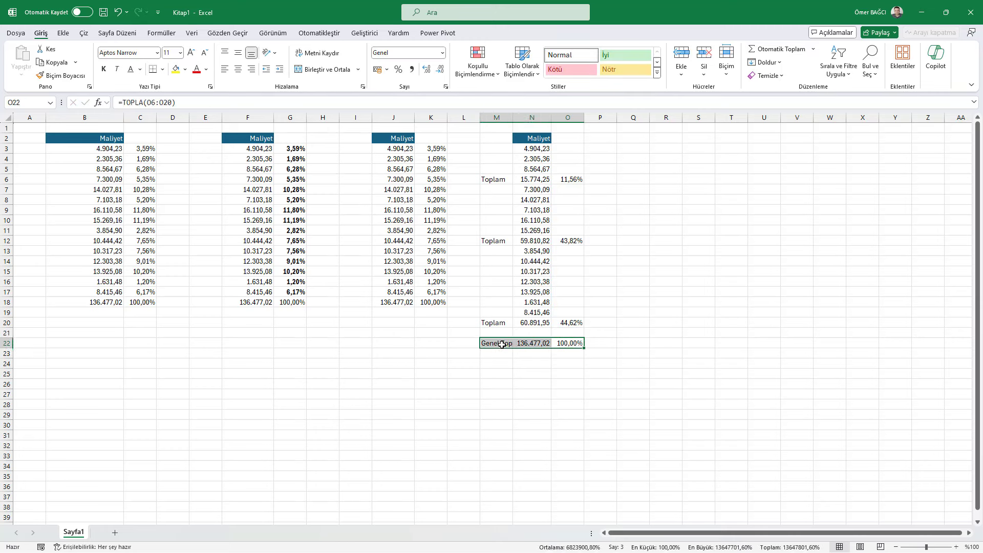
# Make the Genel Toplam row bold and widen column M to fit the label
pyautogui.click(104, 68)
pyautogui.click(444, 312)
pyautogui.moveTo(510, 116); pyautogui.dragTo(519, 117)
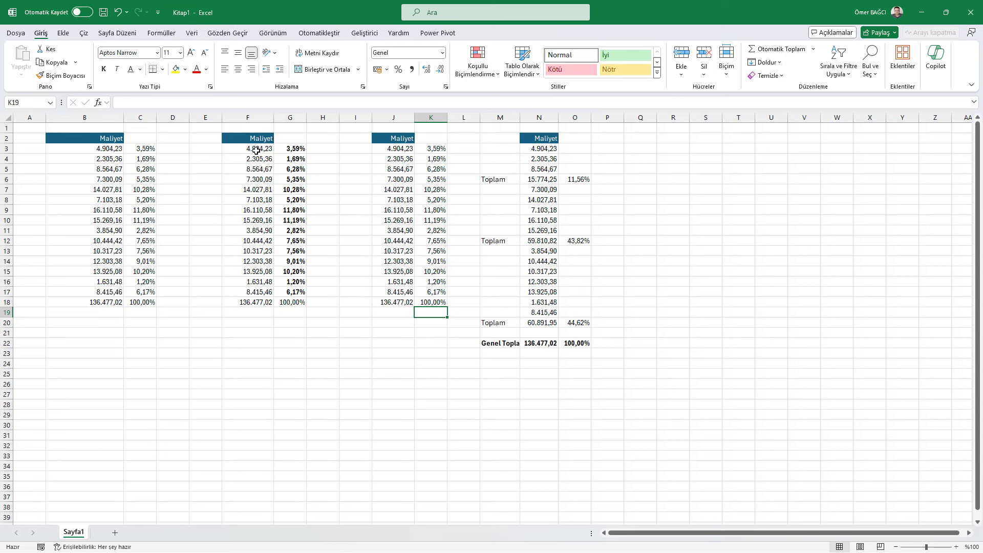
pyautogui.moveTo(257, 150); pyautogui.dragTo(256, 230)
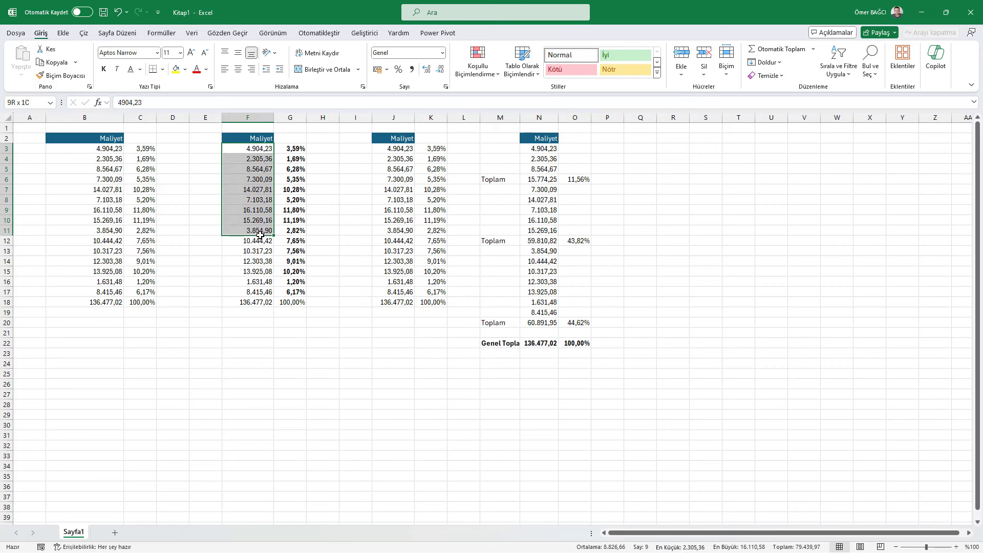
pyautogui.click(285, 201)
pyautogui.click(298, 189)
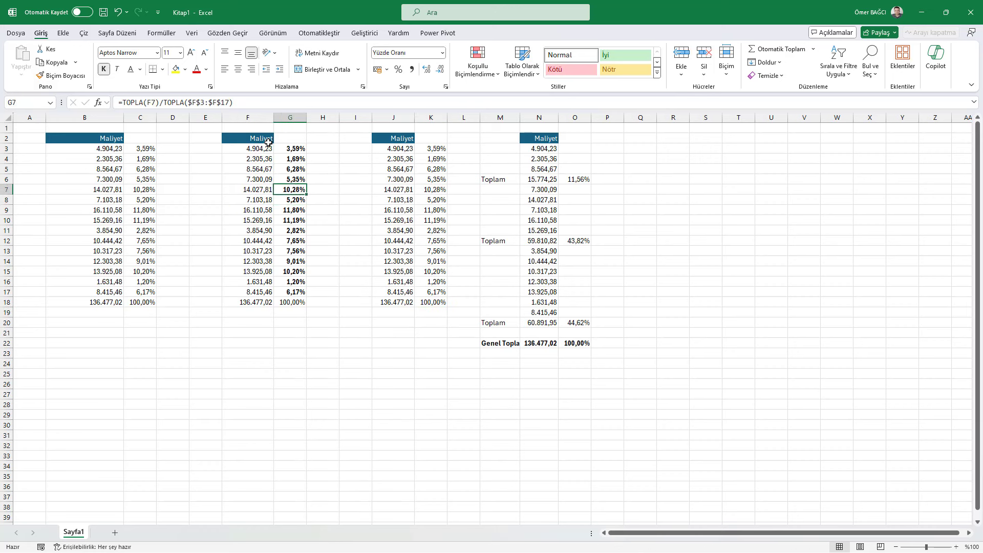
pyautogui.moveTo(263, 147); pyautogui.dragTo(255, 293)
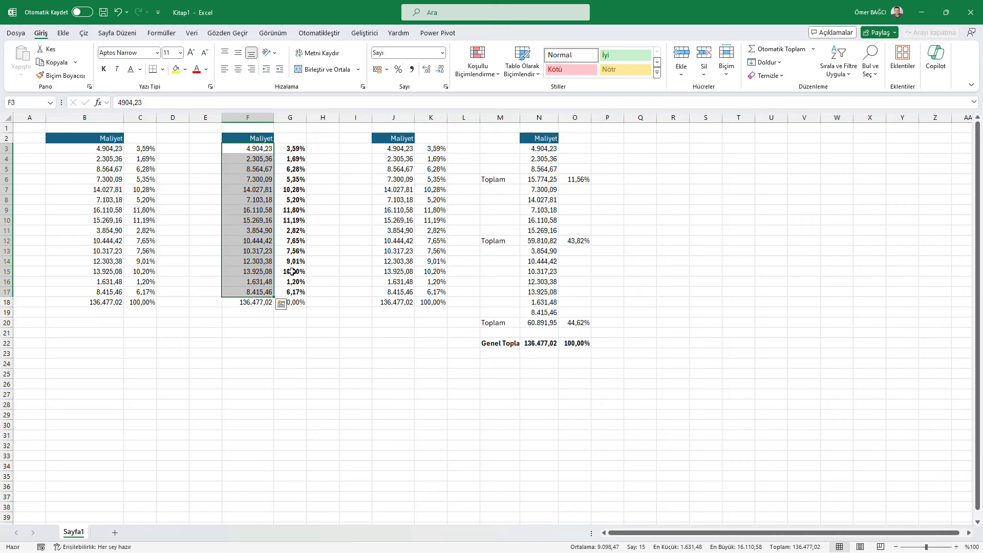
pyautogui.click(282, 305)
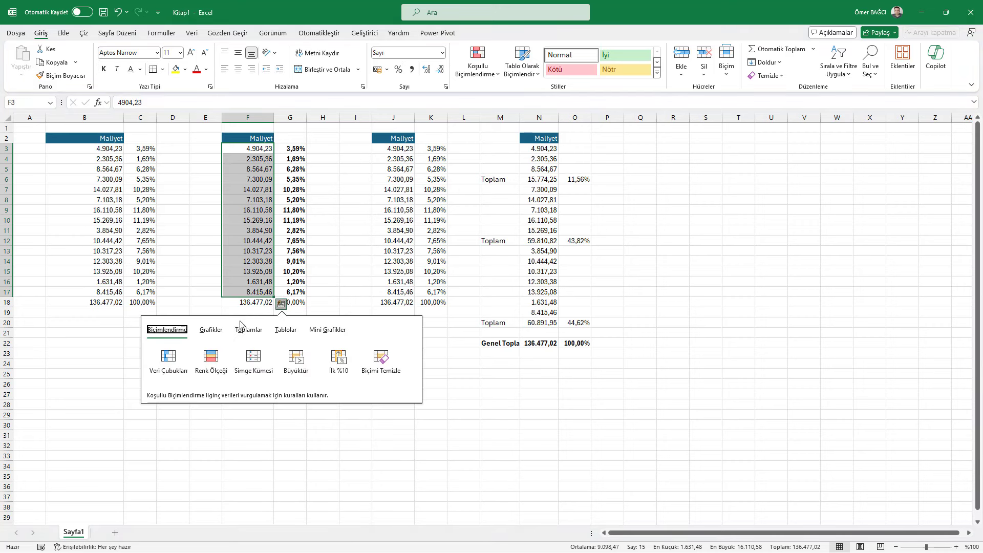
pyautogui.click(249, 330)
pyautogui.click(412, 364)
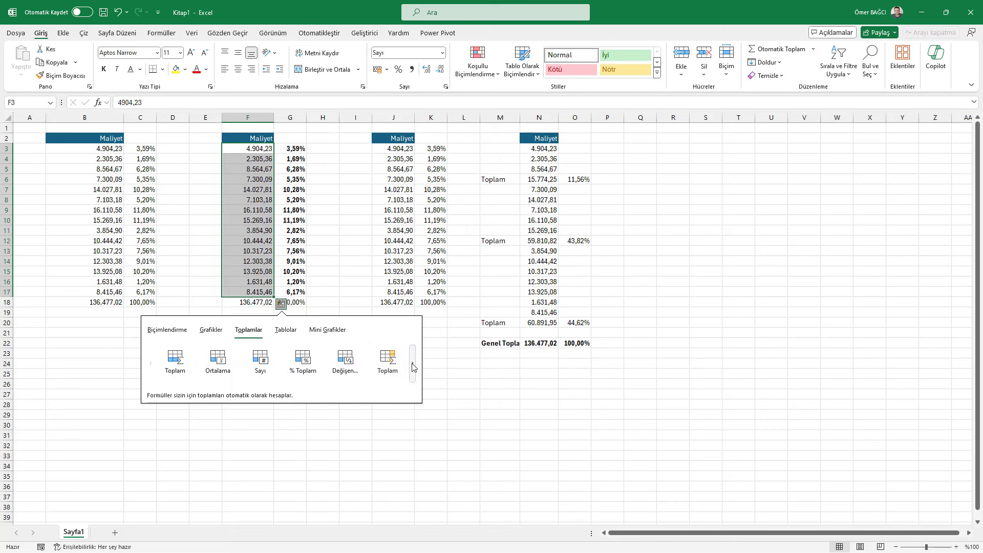
pyautogui.click(354, 353)
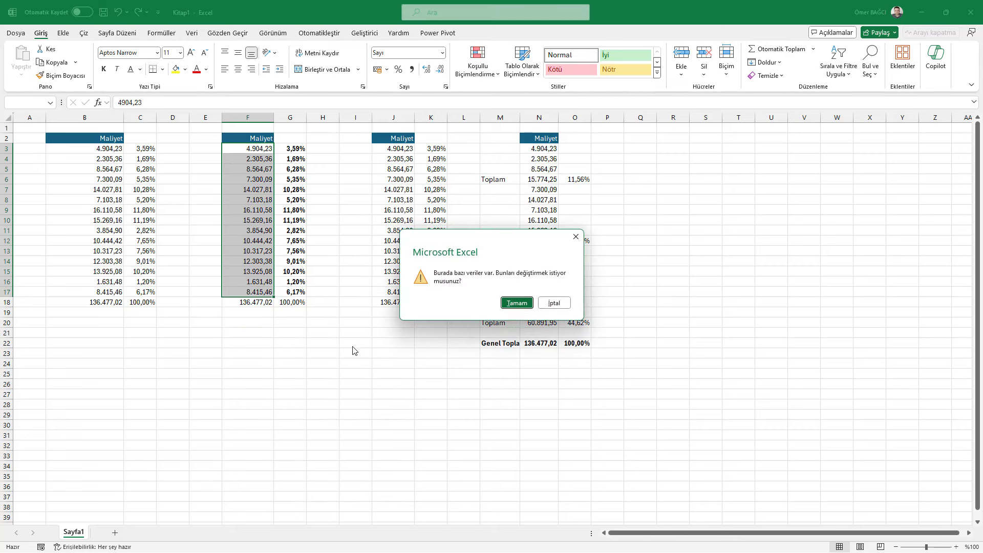
pyautogui.click(516, 302)
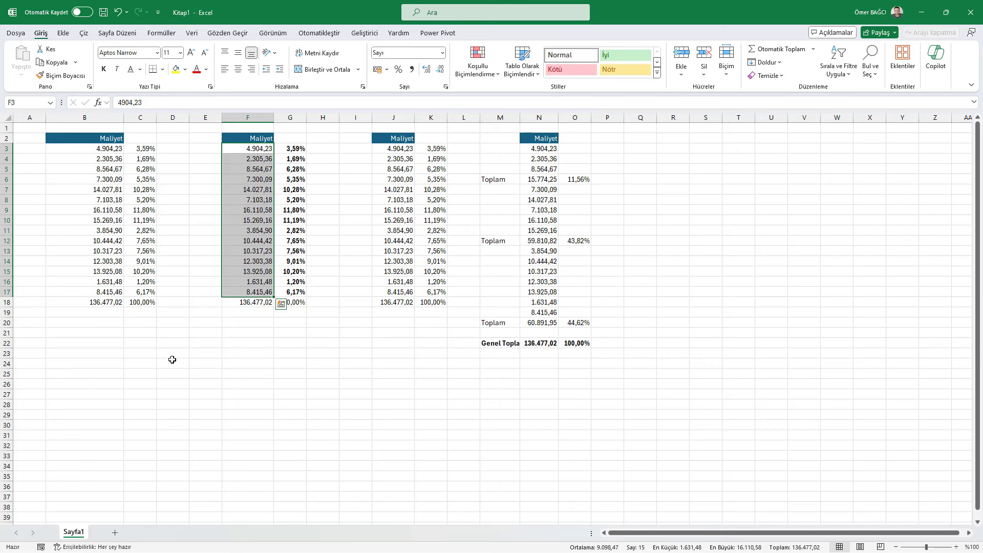
pyautogui.click(644, 149)
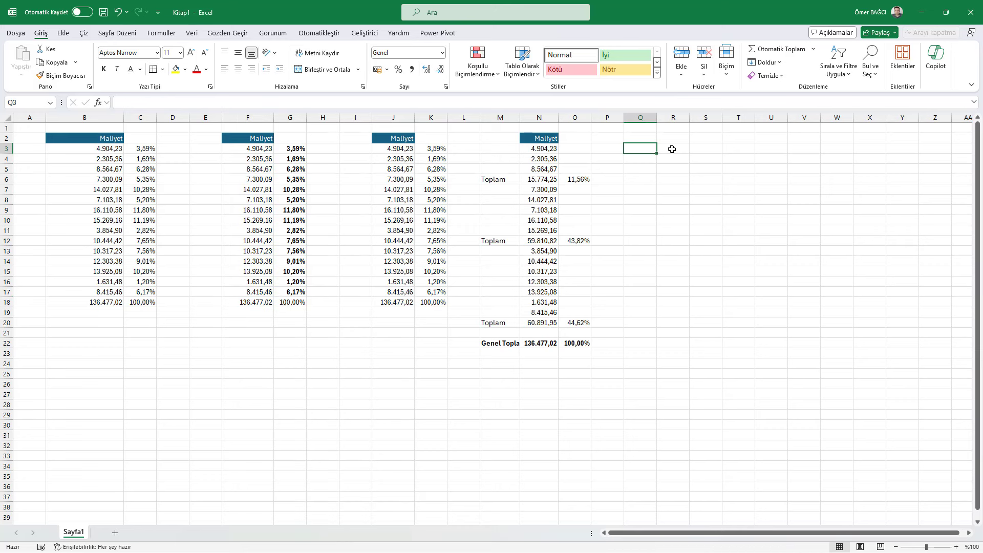
# Enter the share formula =J3/$J$18 in S3
pyautogui.click(687, 148)
pyautogui.click(701, 147)
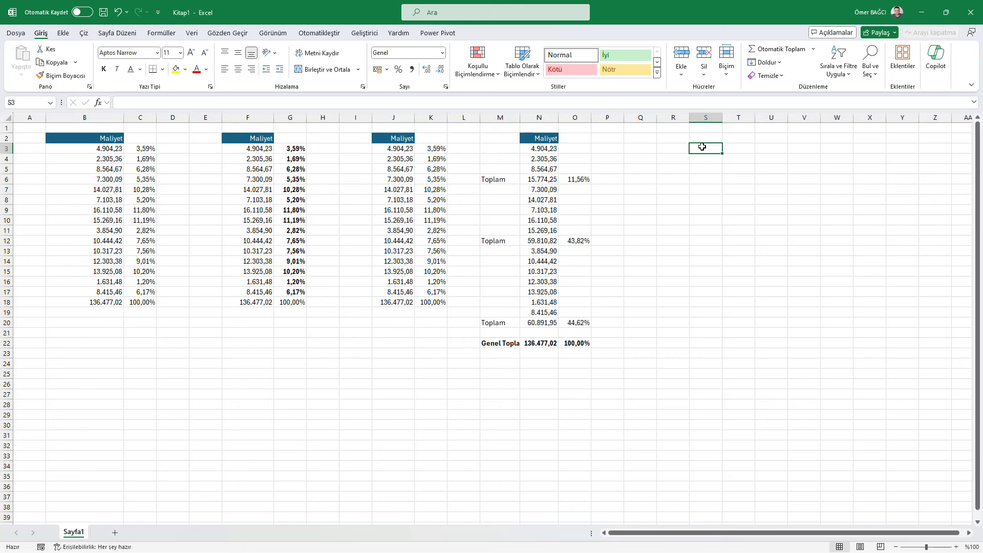
pyautogui.write('=')
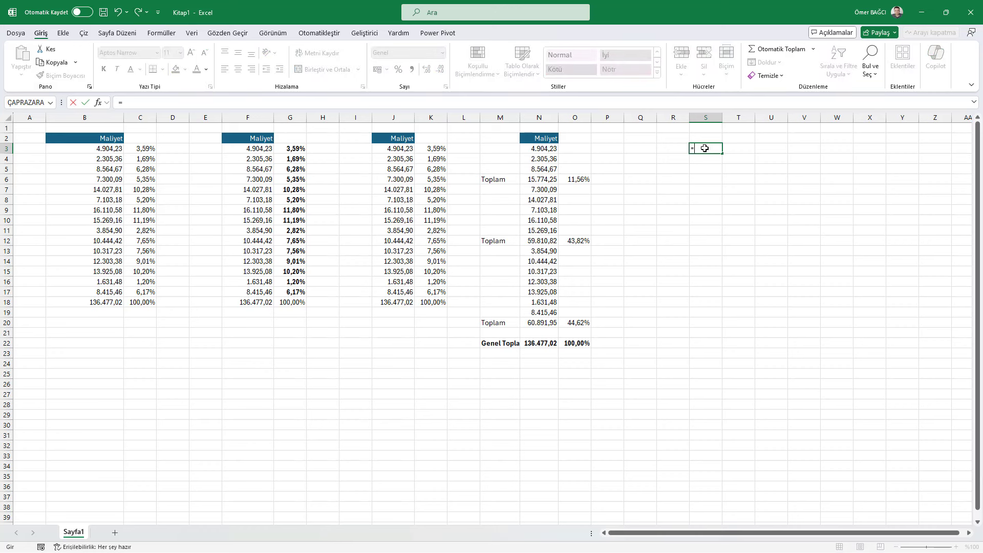
pyautogui.click(405, 148)
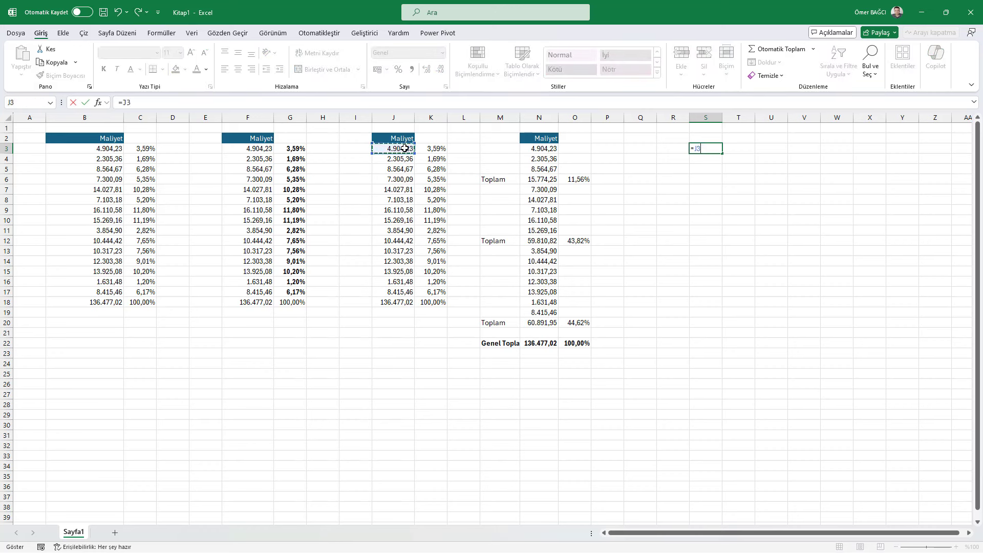
pyautogui.write('/')
pyautogui.click(410, 301)
pyautogui.press('F4')
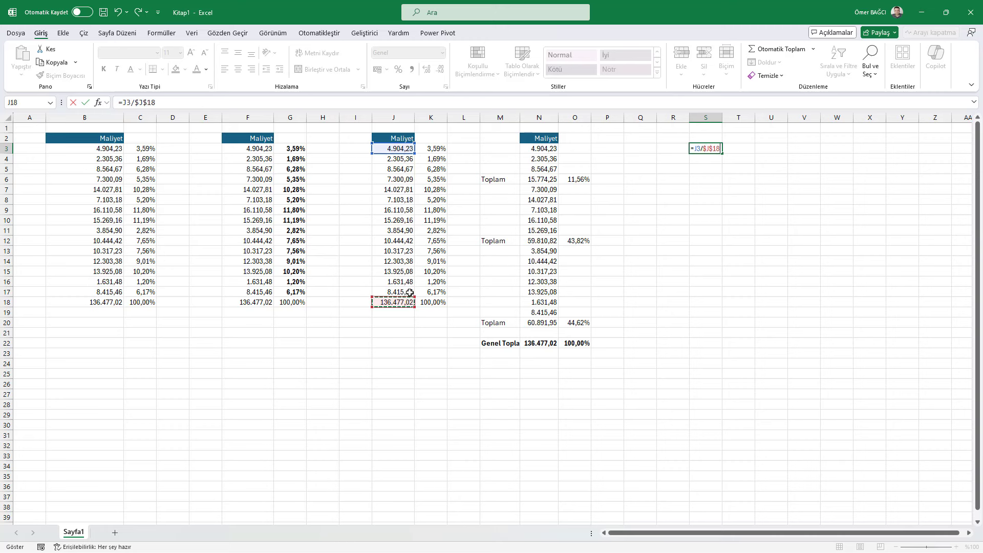
pyautogui.press('Return')
# Fill the S3 formula down to S19 and format column S as Yüzde percentages
pyautogui.click(711, 150)
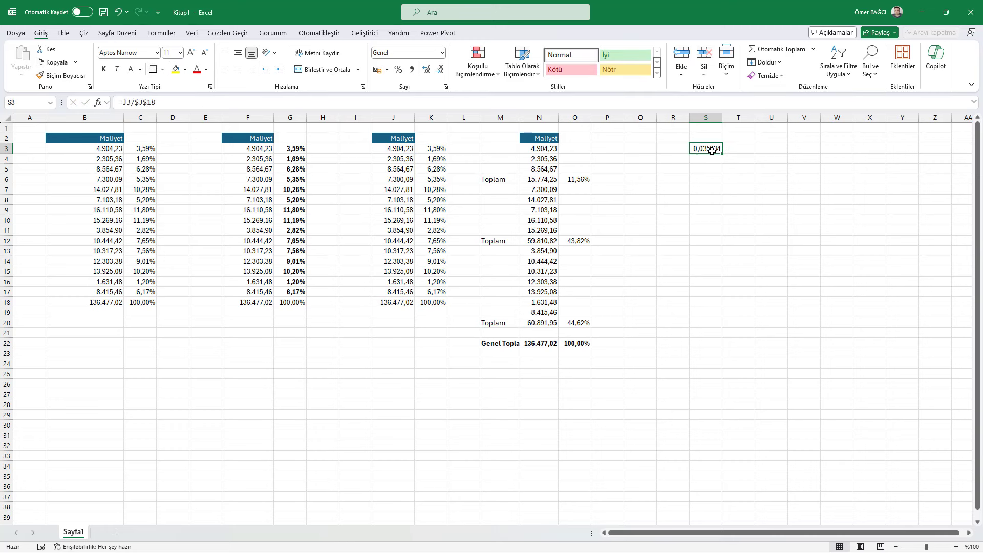
pyautogui.moveTo(722, 154); pyautogui.dragTo(706, 318)
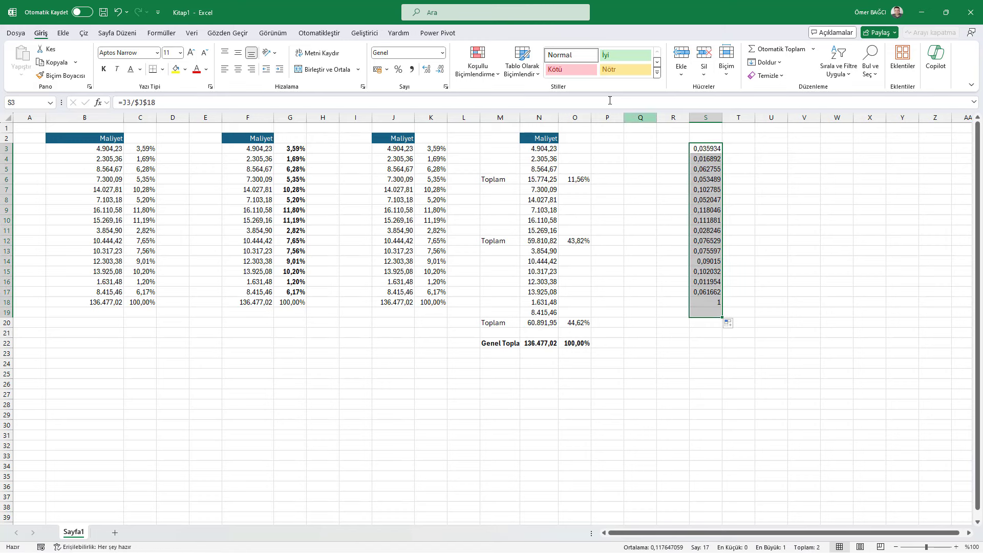
pyautogui.click(442, 53)
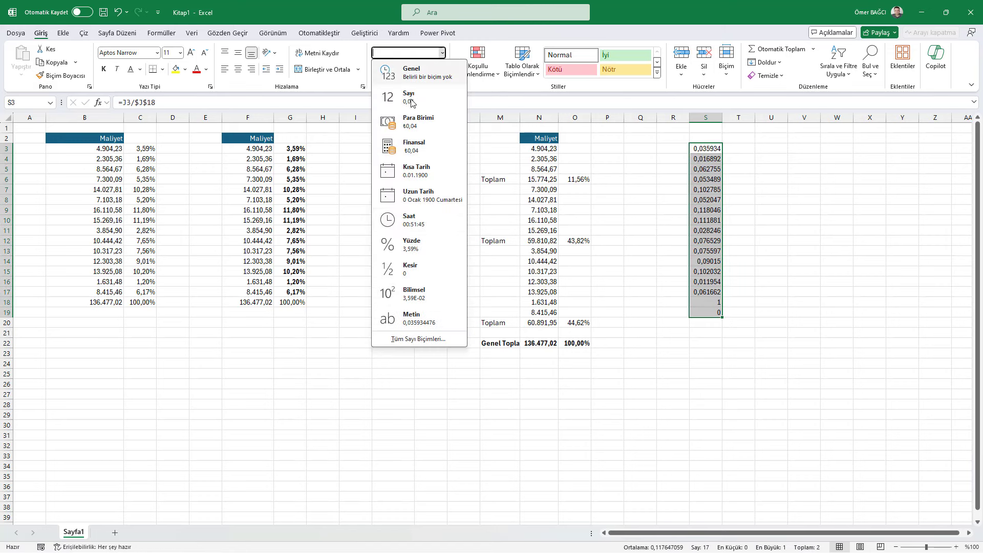
pyautogui.click(418, 244)
# Bold the three Toplam subtotal rows M6:O6, M12:O12 and M20:O20, including their percentages
pyautogui.click(543, 243)
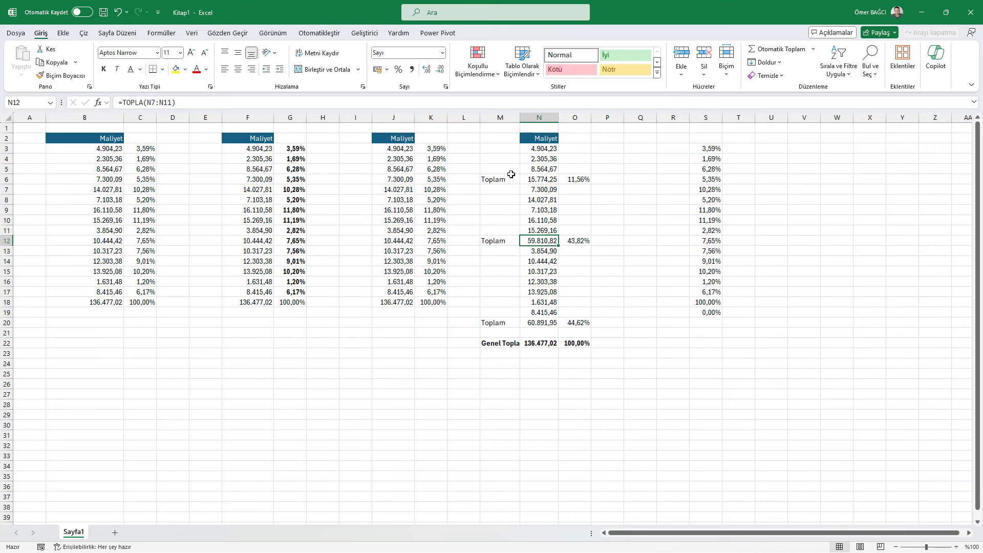
pyautogui.moveTo(495, 175); pyautogui.dragTo(579, 180)
pyautogui.click(497, 179)
pyautogui.moveTo(494, 241); pyautogui.dragTo(543, 242)
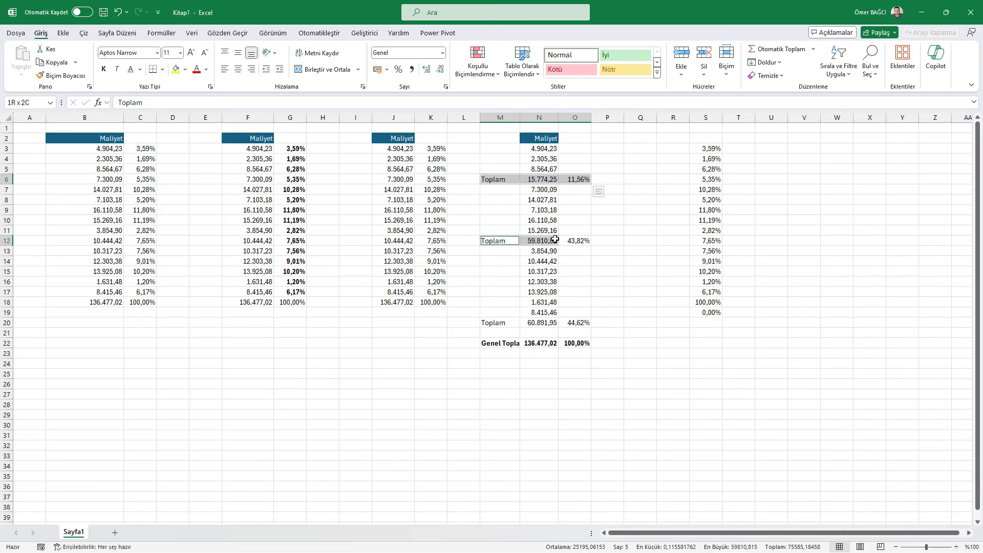
pyautogui.moveTo(494, 322); pyautogui.dragTo(590, 321)
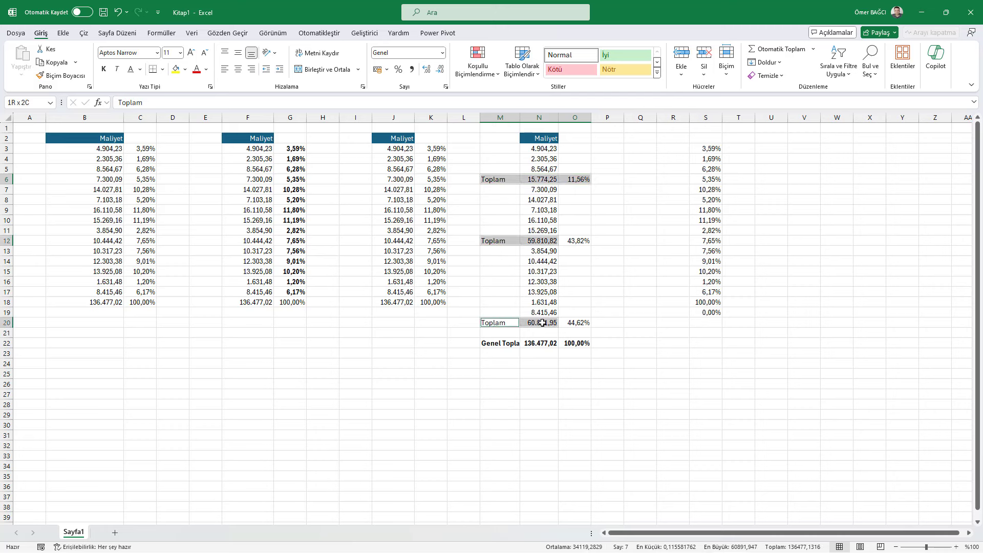
pyautogui.keyDown('ctrl'); pyautogui.click(584, 240); pyautogui.keyUp('ctrl')
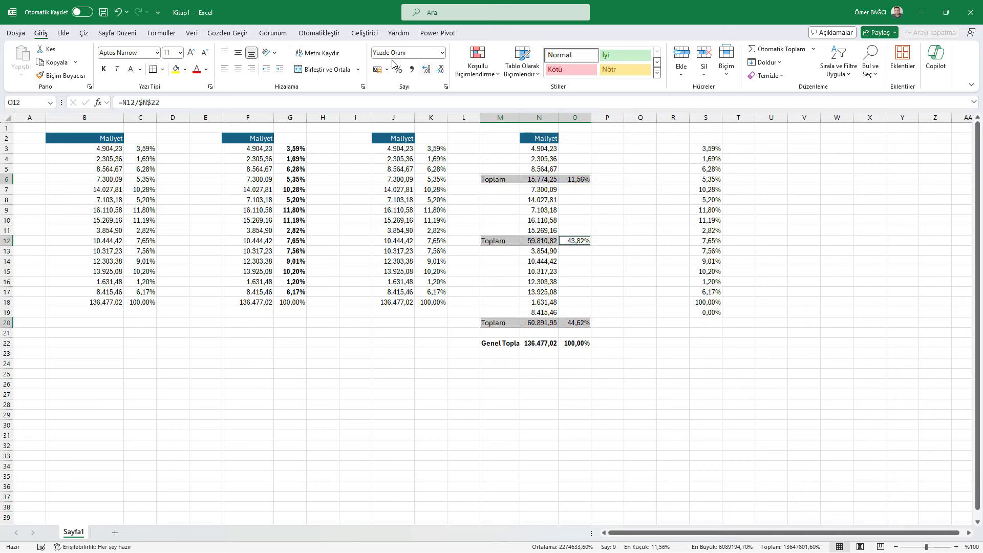
pyautogui.click(104, 69)
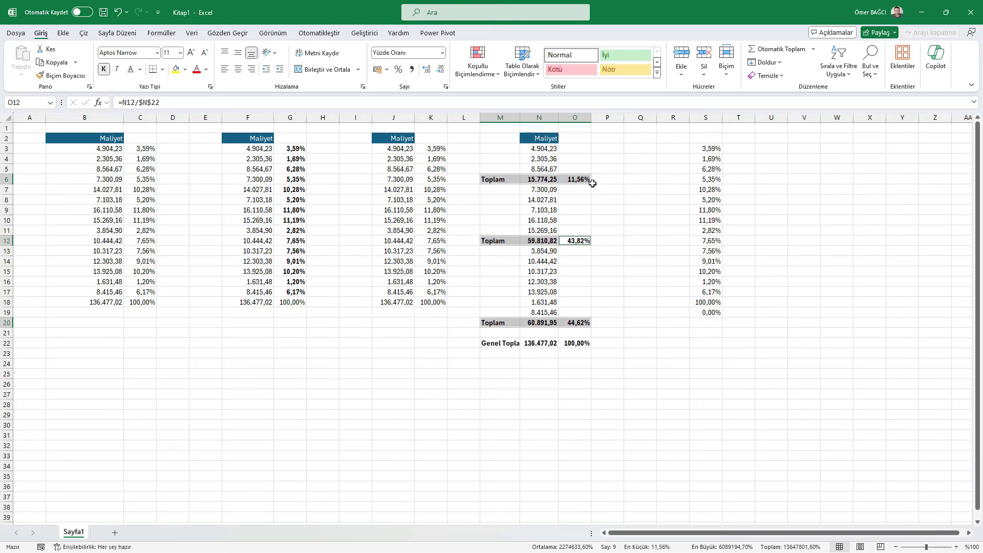
# Re-enter the O6 subtotal percentage formula
pyautogui.click(574, 177)
pyautogui.doubleClick(571, 177)
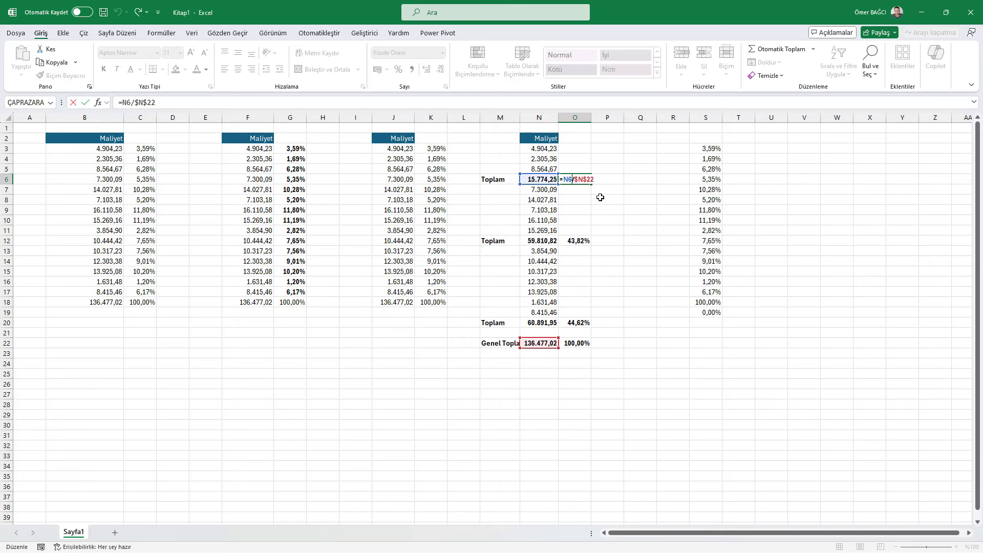
pyautogui.press('Return')
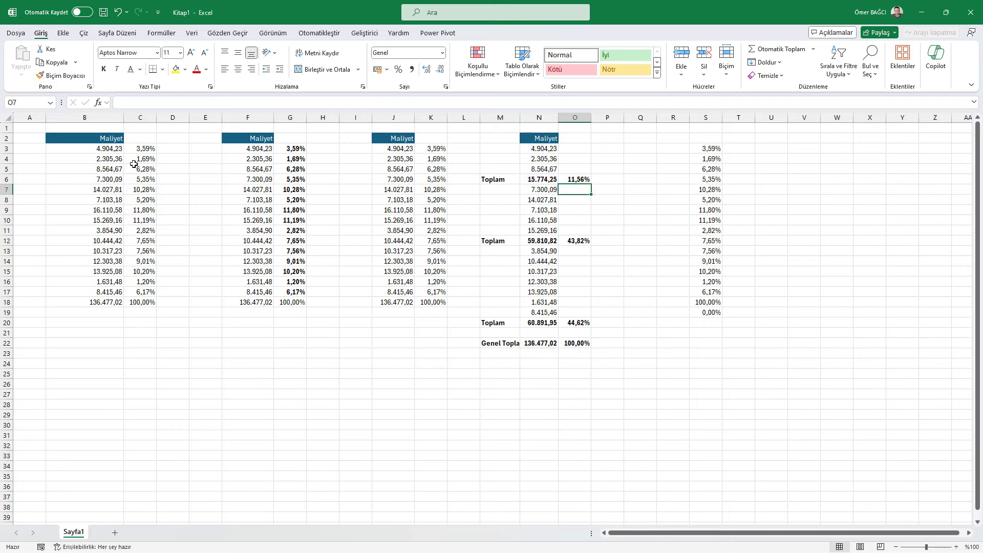
pyautogui.click(133, 164)
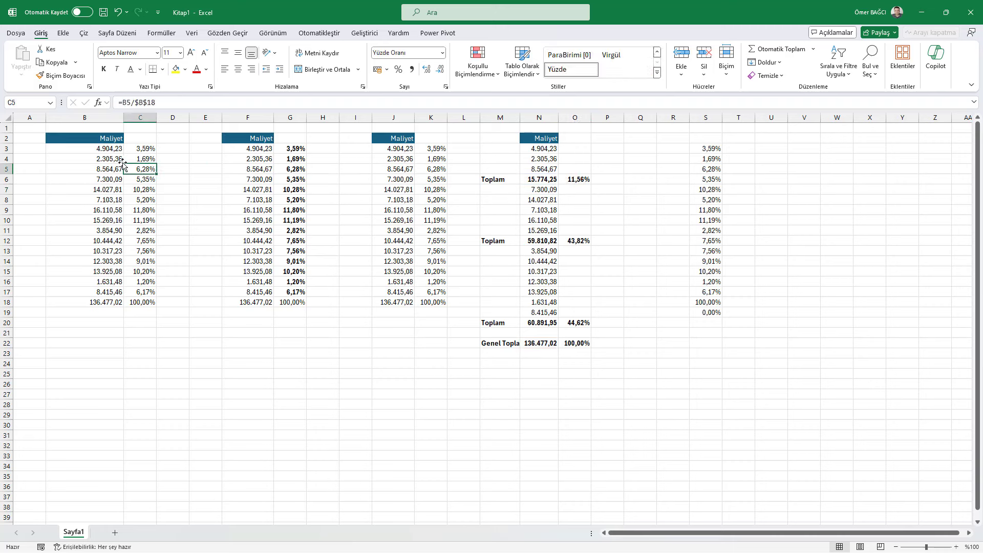
pyautogui.moveTo(105, 149); pyautogui.dragTo(100, 293)
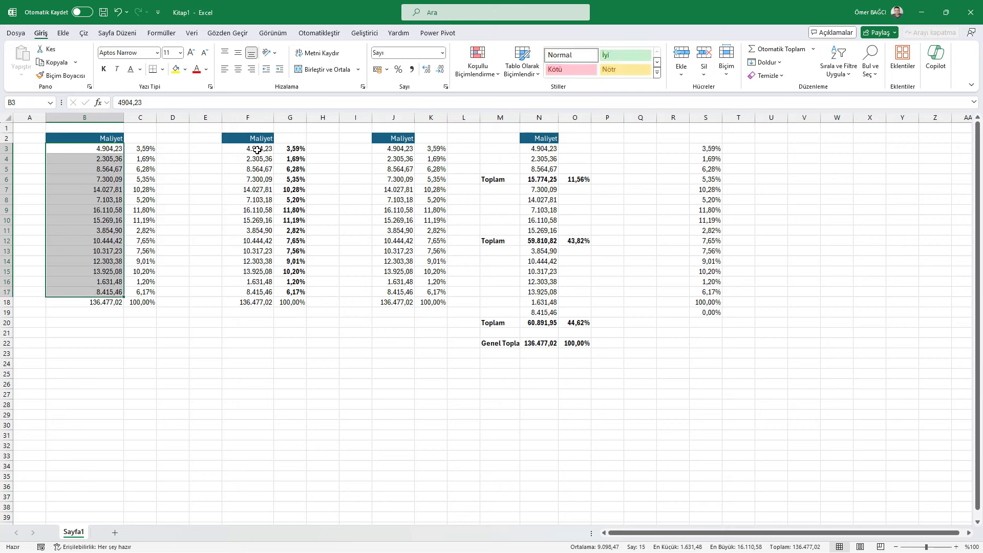
pyautogui.moveTo(257, 149); pyautogui.dragTo(253, 253)
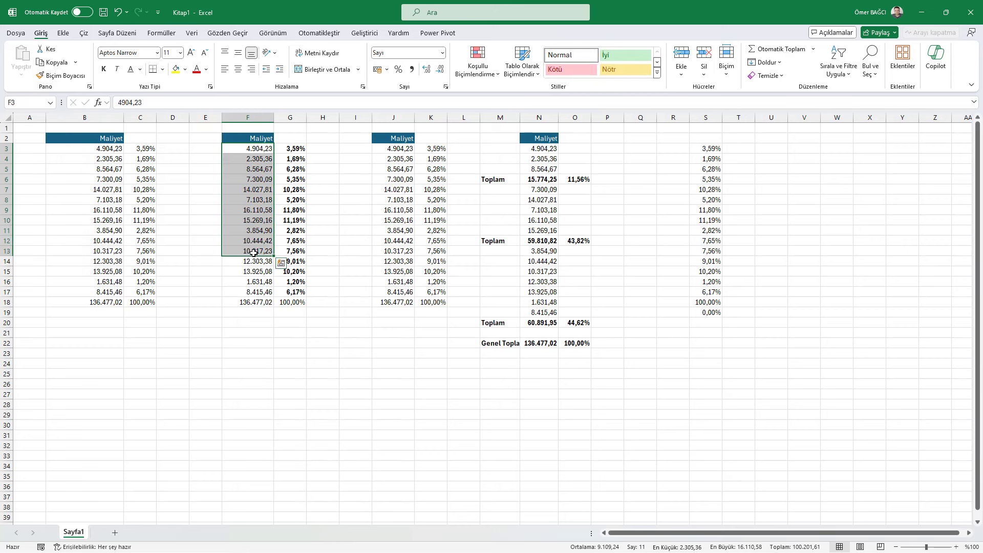
pyautogui.click(383, 208)
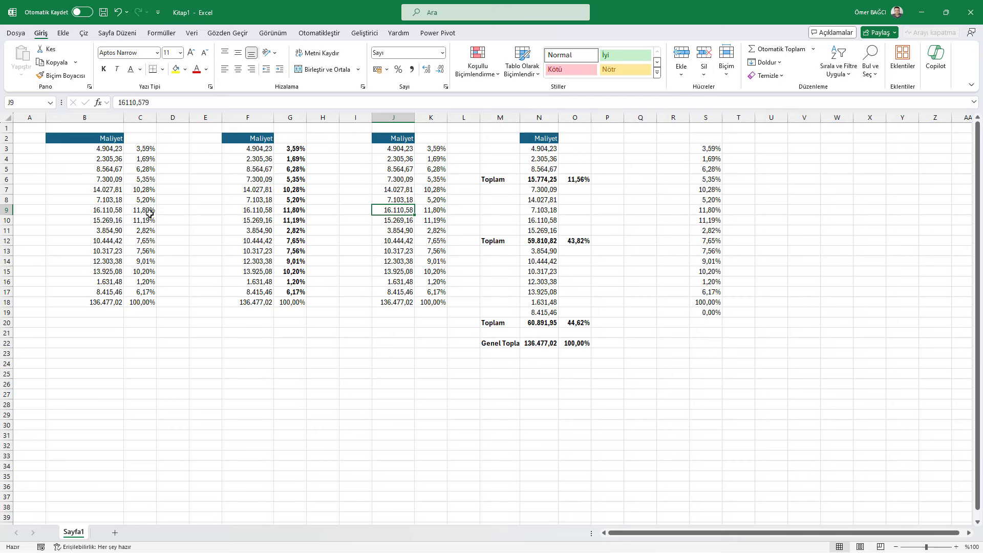
pyautogui.click(150, 213)
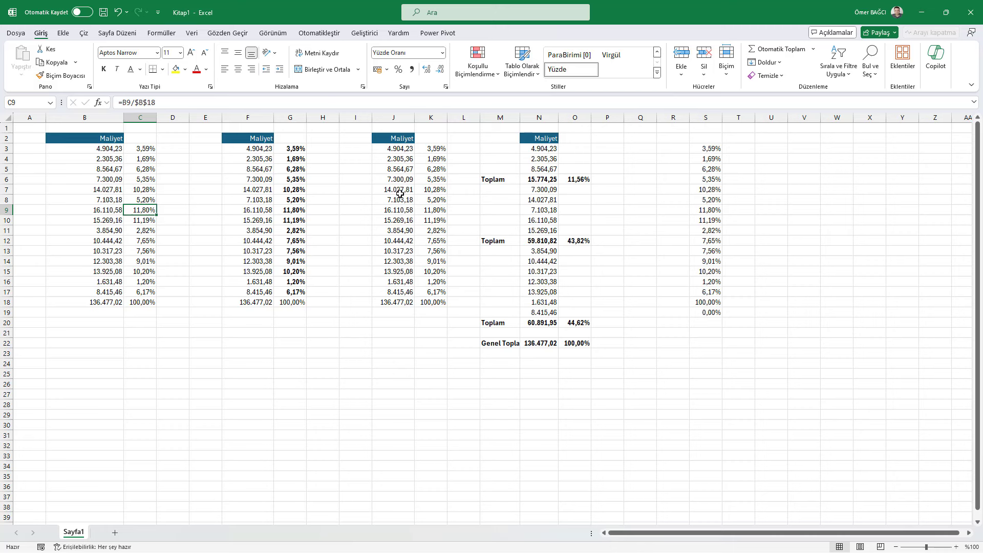
pyautogui.moveTo(288, 153); pyautogui.dragTo(290, 295)
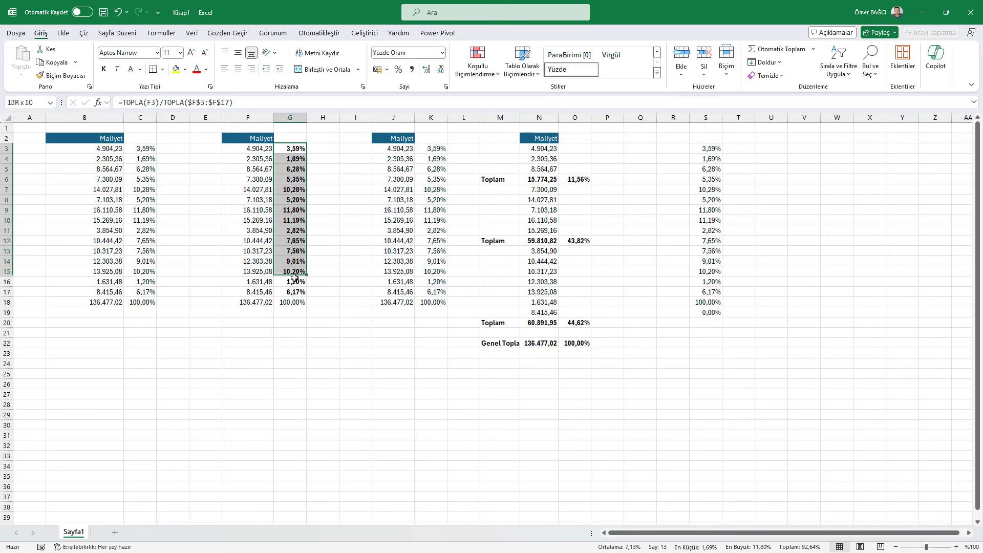
pyautogui.moveTo(258, 148); pyautogui.dragTo(256, 295)
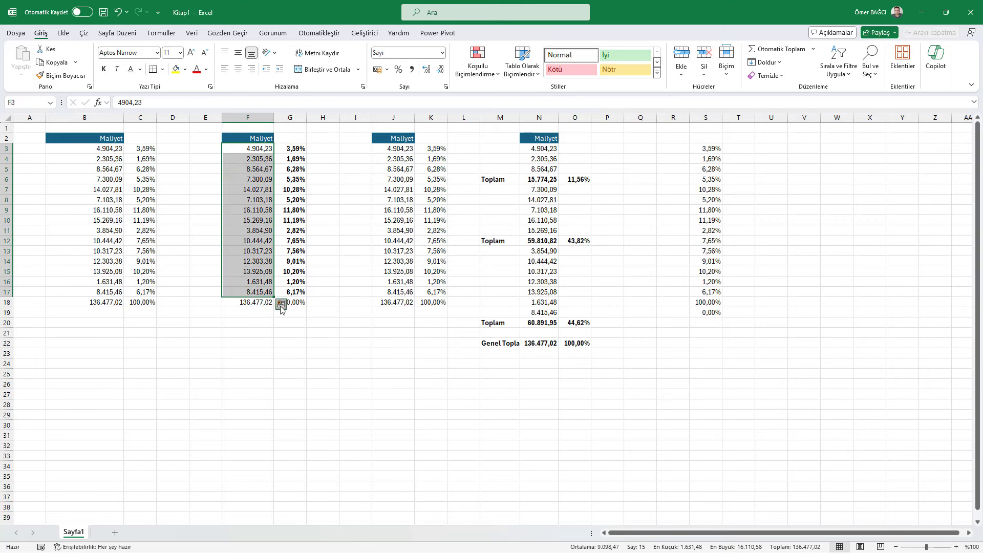
pyautogui.click(280, 304)
pyautogui.click(250, 335)
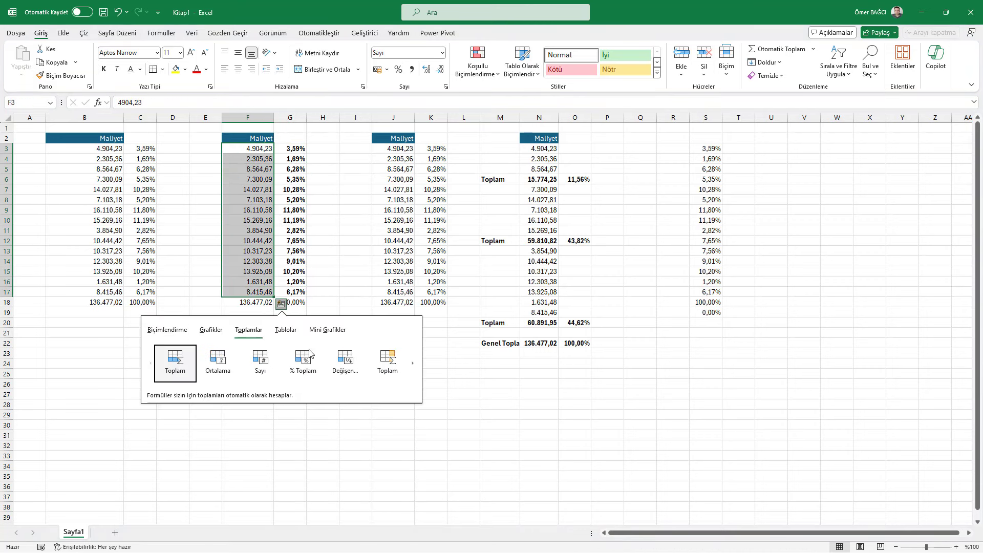
pyautogui.click(539, 211)
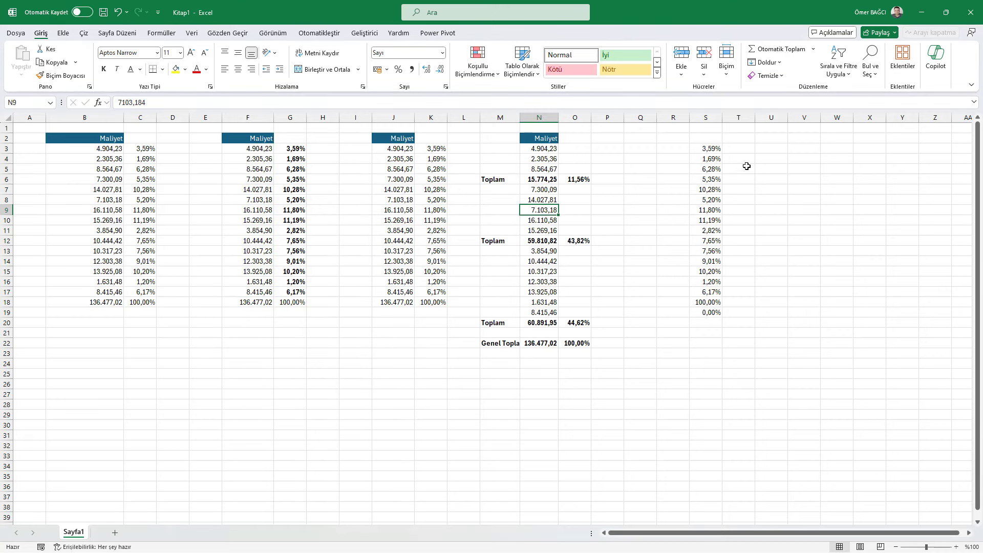
pyautogui.click(720, 148)
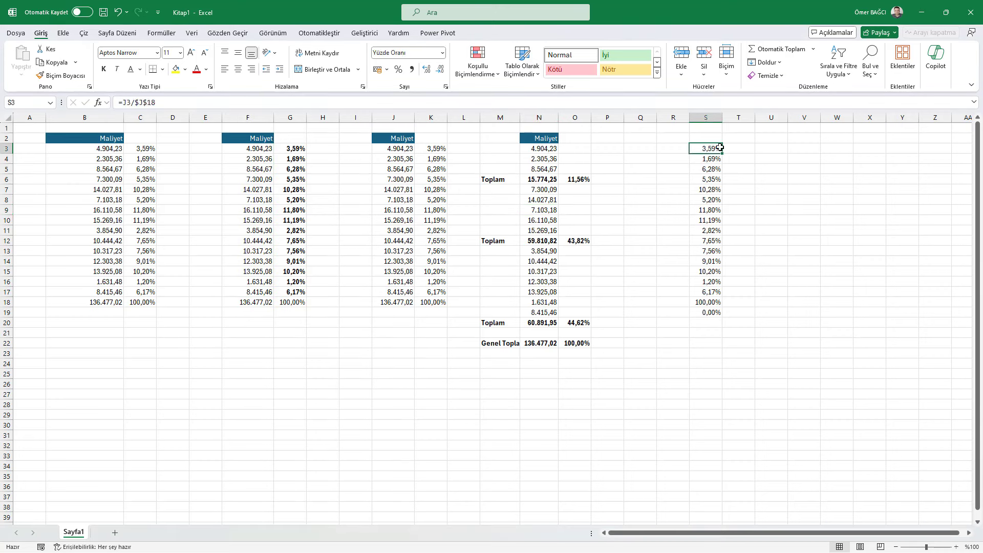
pyautogui.click(491, 176)
pyautogui.click(542, 242)
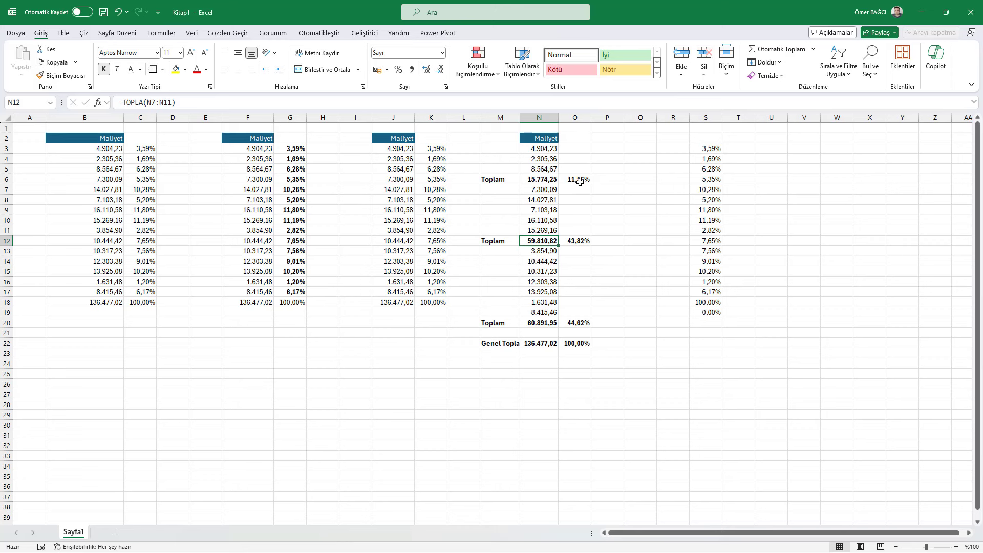
pyautogui.click(576, 345)
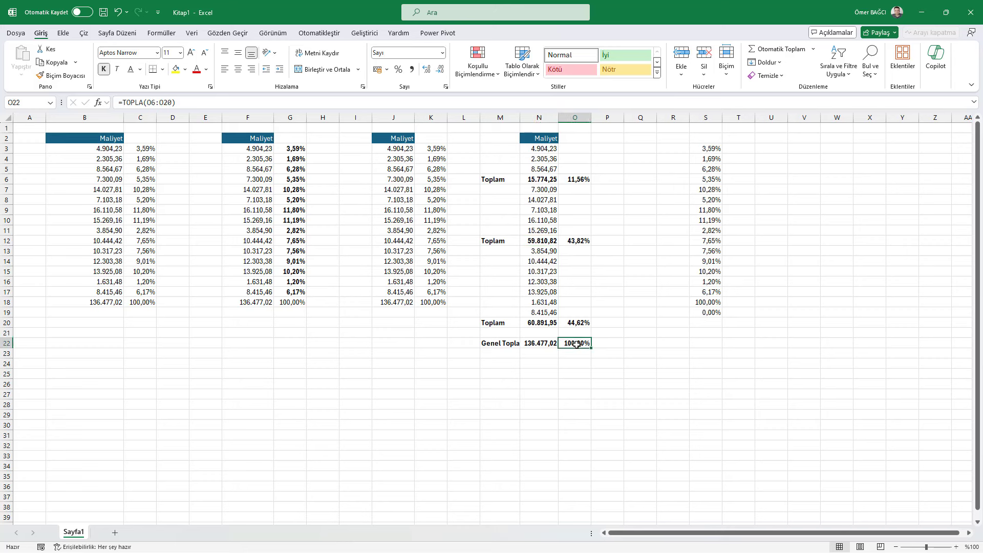
pyautogui.doubleClick(585, 181)
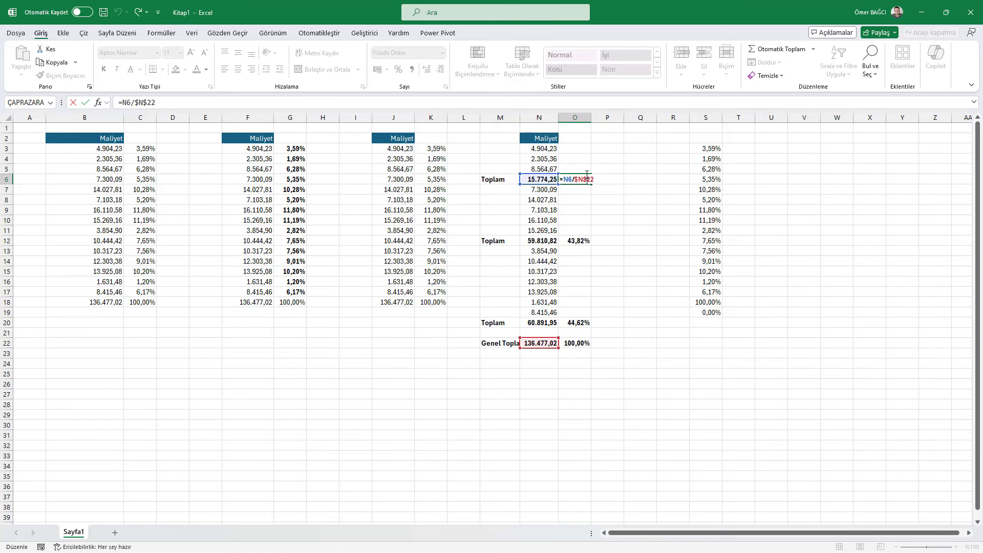
pyautogui.press('Return')
pyautogui.click(117, 169)
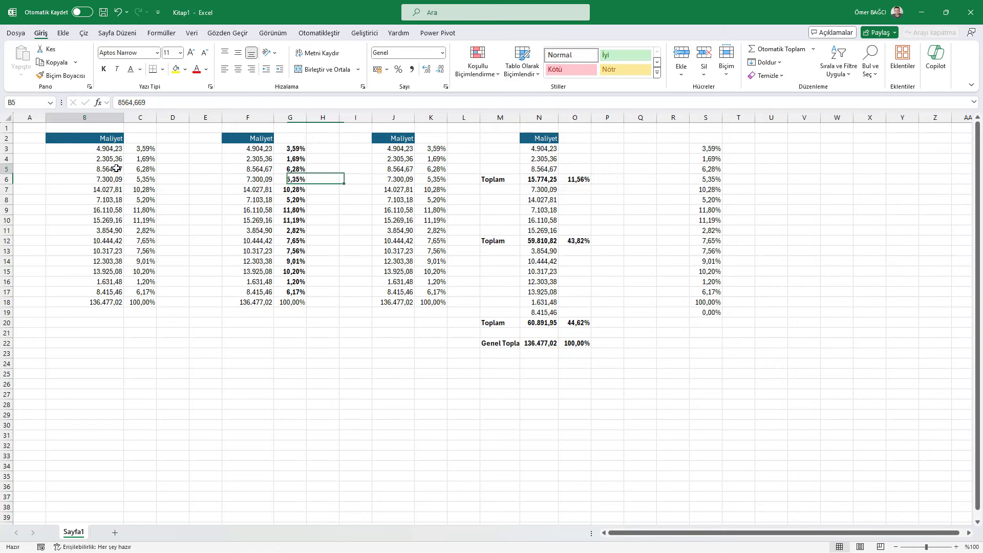
pyautogui.click(112, 198)
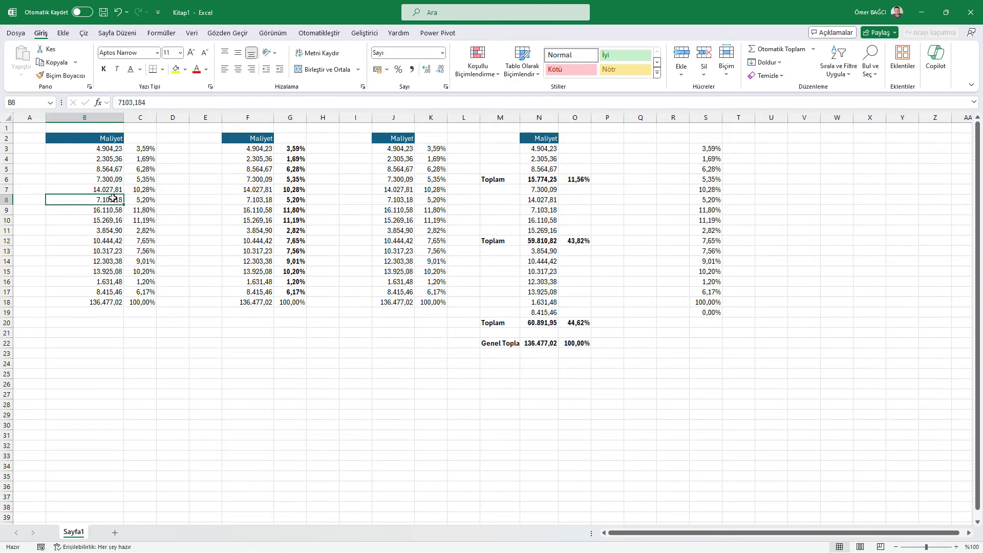
pyautogui.click(253, 178)
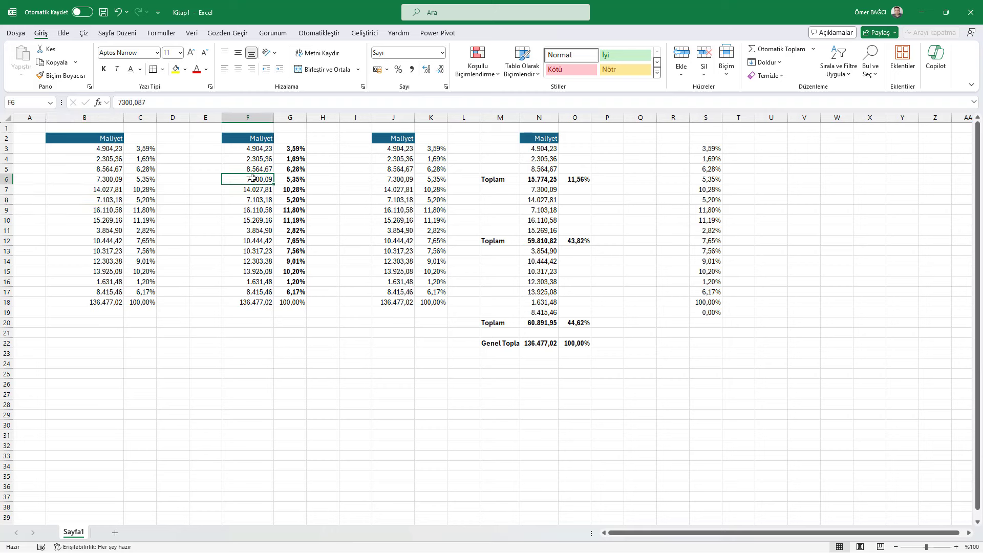